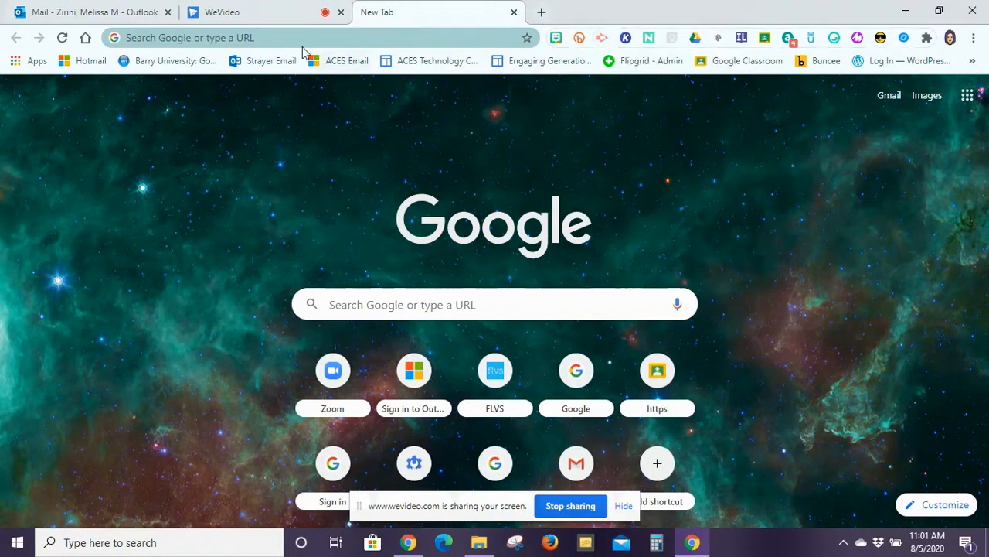
Search Google for "chrome web store" in a new tab and open the Chrome Web Store site
{"action": "left_click", "coordinate": [23, 66]}
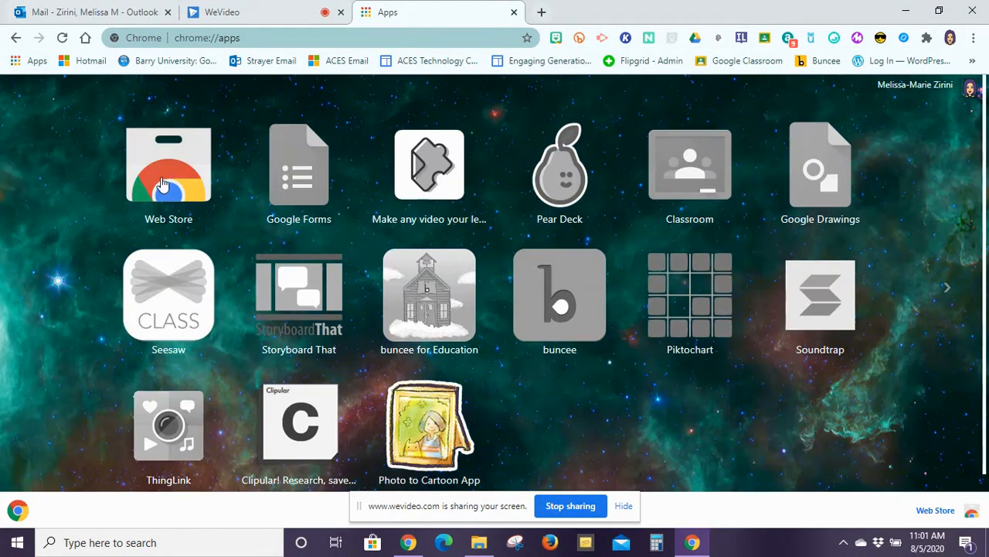
{"action": "left_click", "coordinate": [541, 12]}
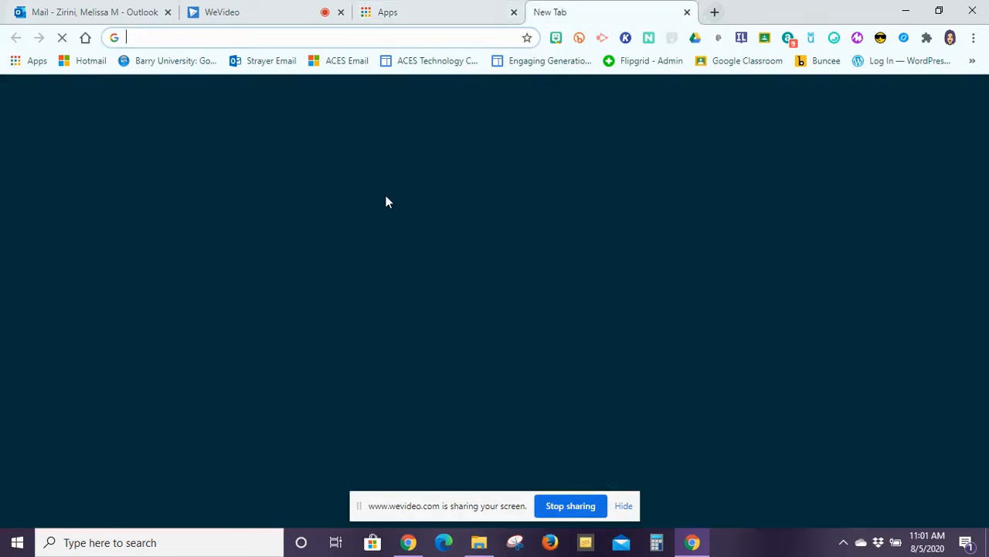
{"action": "left_click", "coordinate": [407, 293]}
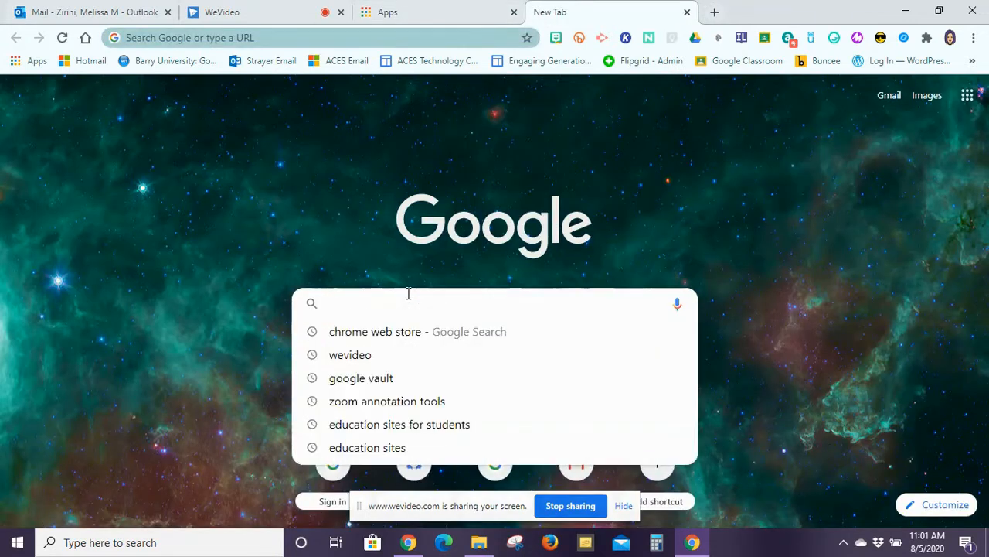
{"action": "type", "text": "Ch"}
{"action": "left_click", "coordinate": [392, 342]}
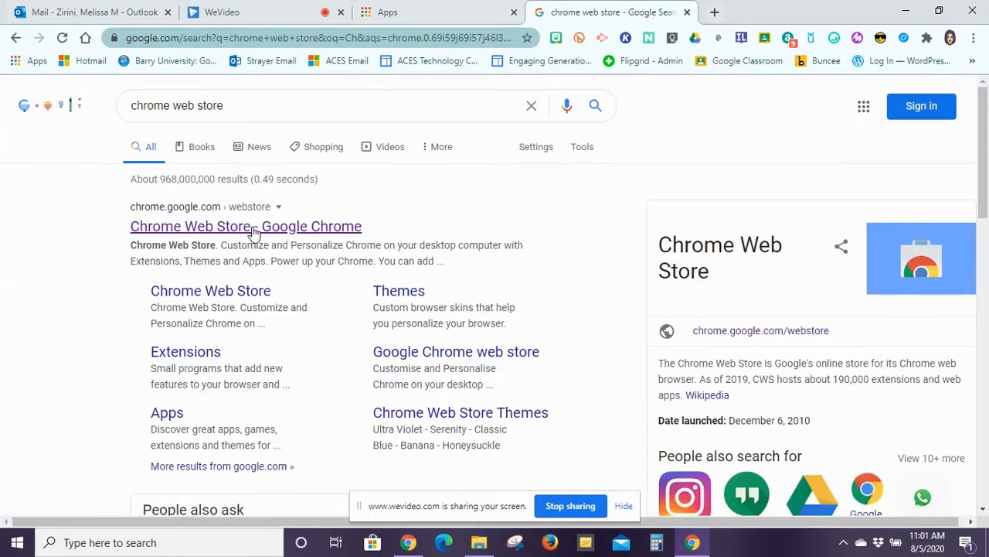
{"action": "left_click", "coordinate": [253, 229]}
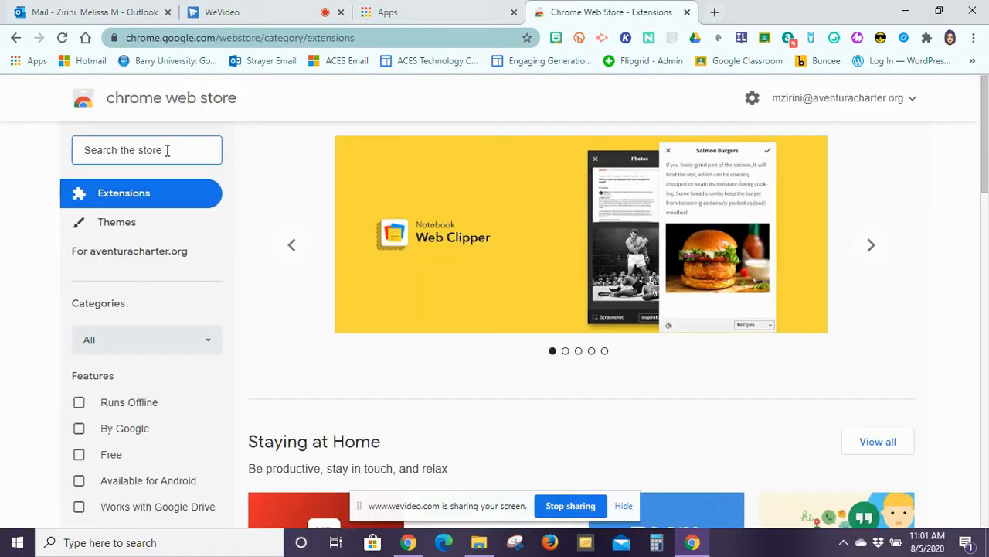
Search the Chrome Web Store for "screencastify"
{"action": "left_click", "coordinate": [167, 150]}
{"action": "type", "text": "screencastify"}
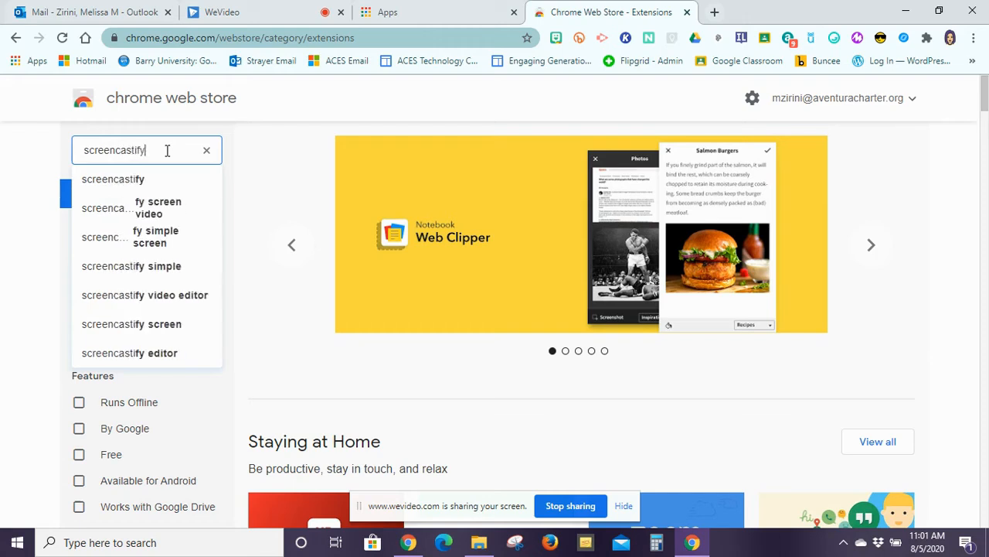
{"action": "key", "text": "Return"}
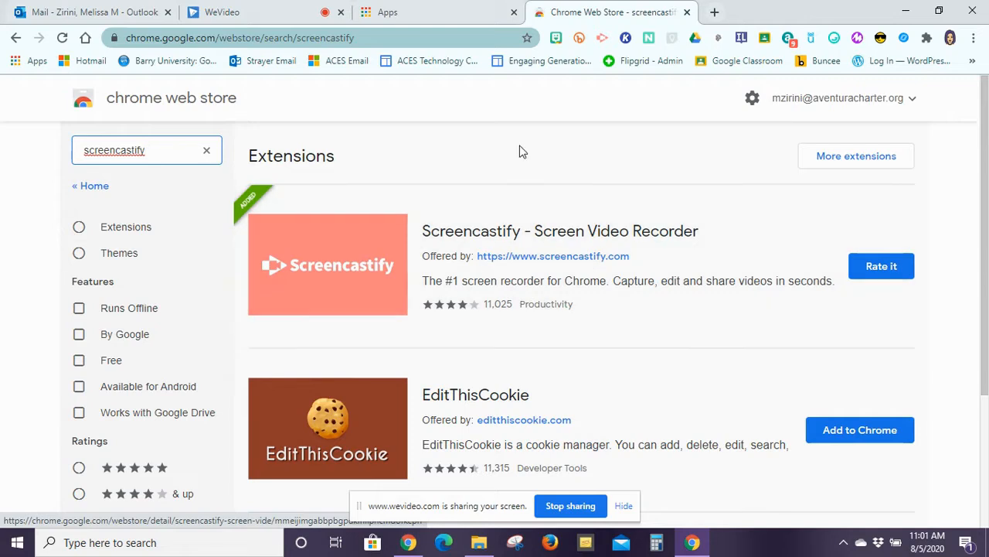
Close the Apps and Chrome Web Store tabs, keeping a fresh blank tab open
{"action": "left_click", "coordinate": [513, 11]}
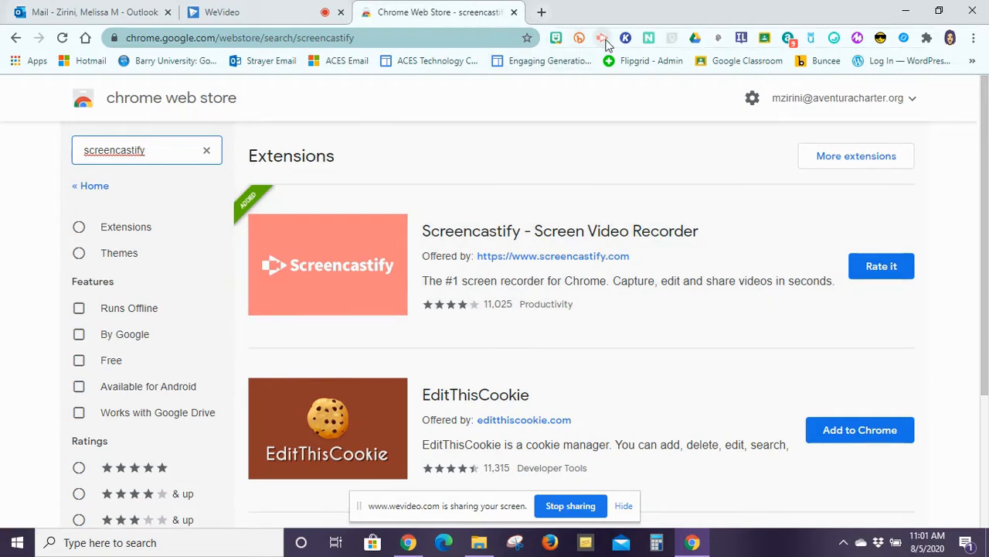
{"action": "left_click", "coordinate": [541, 12]}
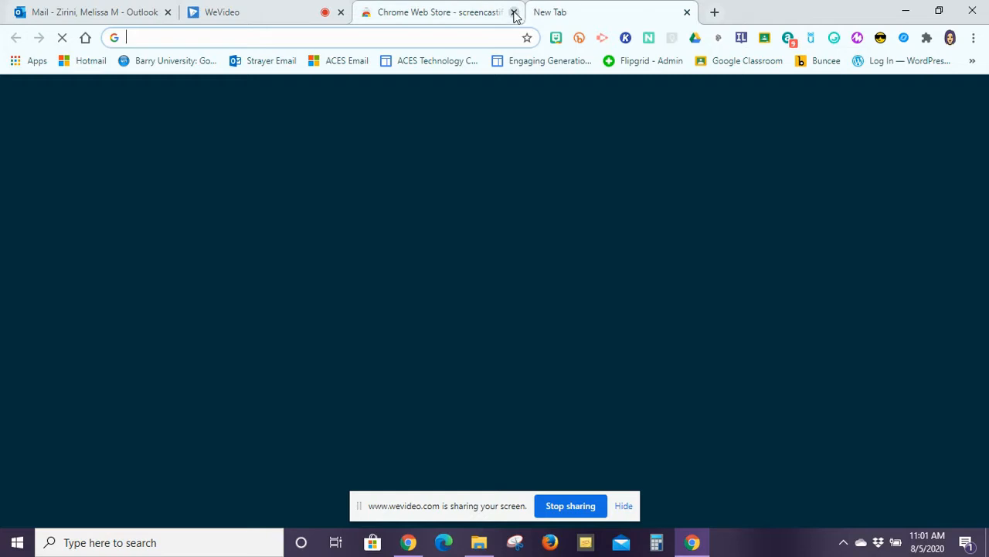
{"action": "left_click", "coordinate": [514, 12]}
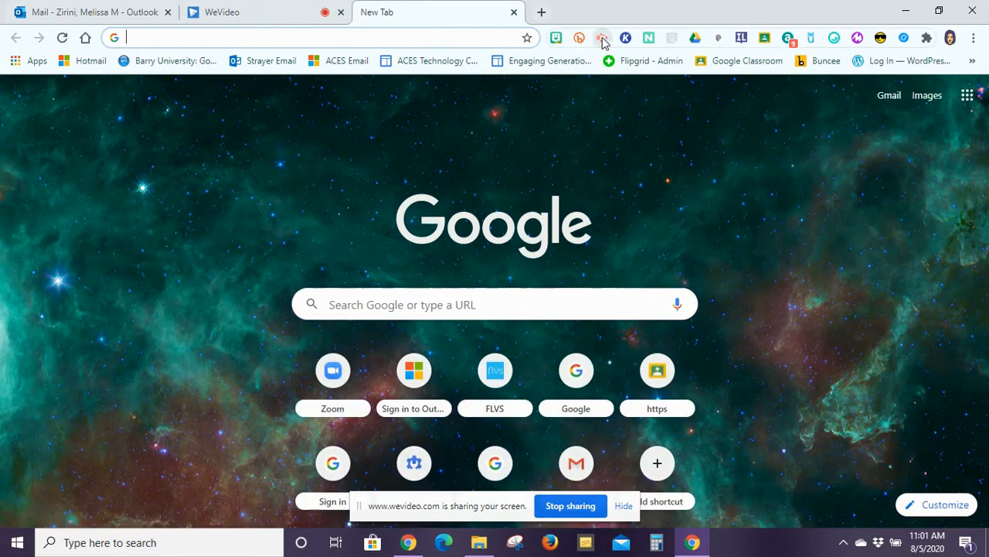
Open the Screencastify Options page and review the video save location, notifications, keyboard shortcuts, recording settings and account menu
{"action": "left_click", "coordinate": [603, 39]}
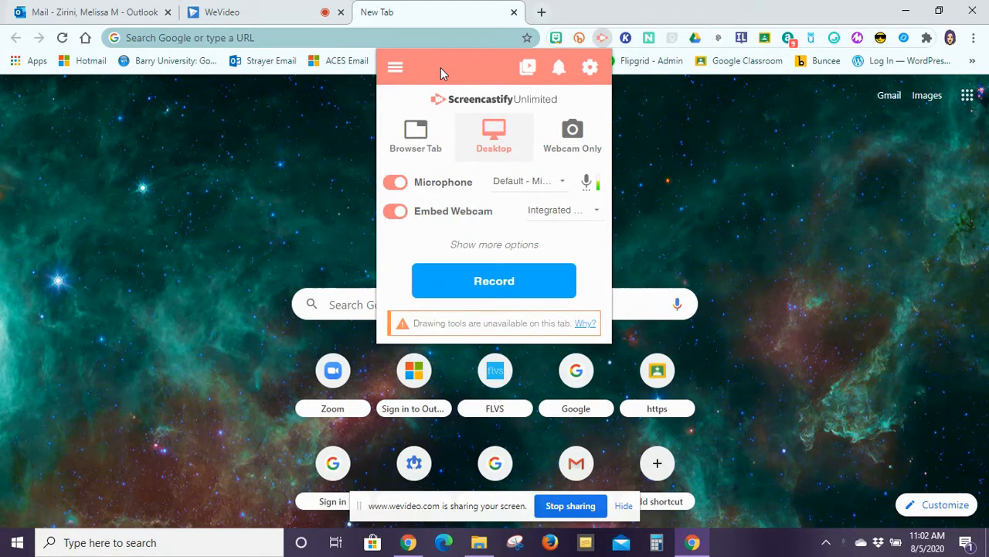
{"action": "left_click", "coordinate": [395, 68]}
{"action": "left_click", "coordinate": [410, 182]}
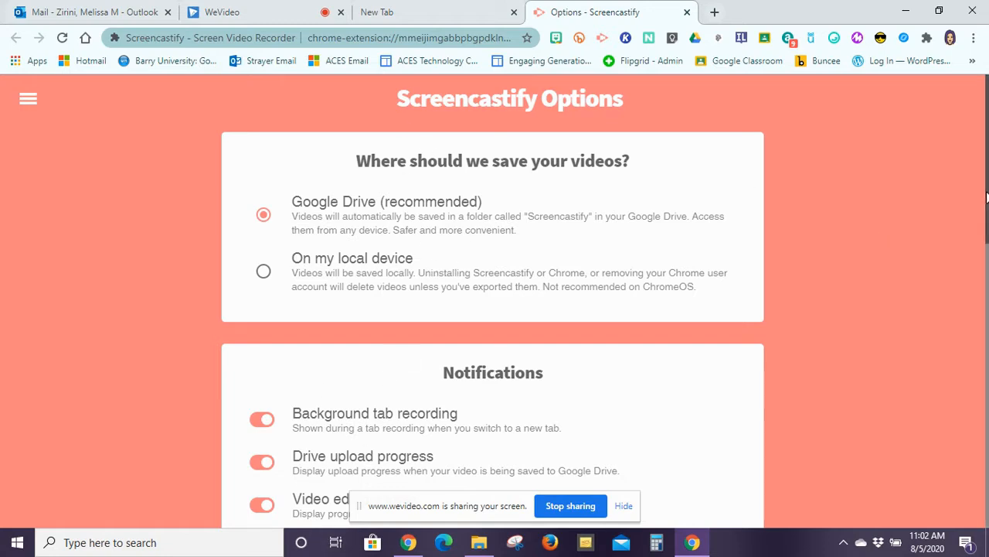
{"action": "mouse_move", "coordinate": [987, 200]}
{"action": "left_mouse_down"}
{"action": "mouse_move", "coordinate": [986, 291]}
{"action": "mouse_move", "coordinate": [986, 199]}
{"action": "left_mouse_up"}
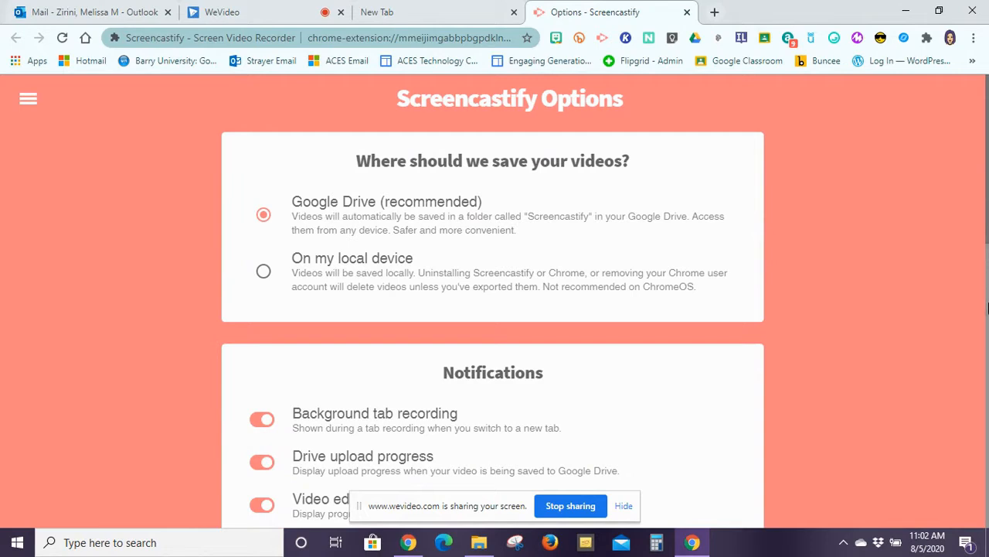
{"action": "left_click_drag", "start_coordinate": [987, 255], "coordinate": [987, 317]}
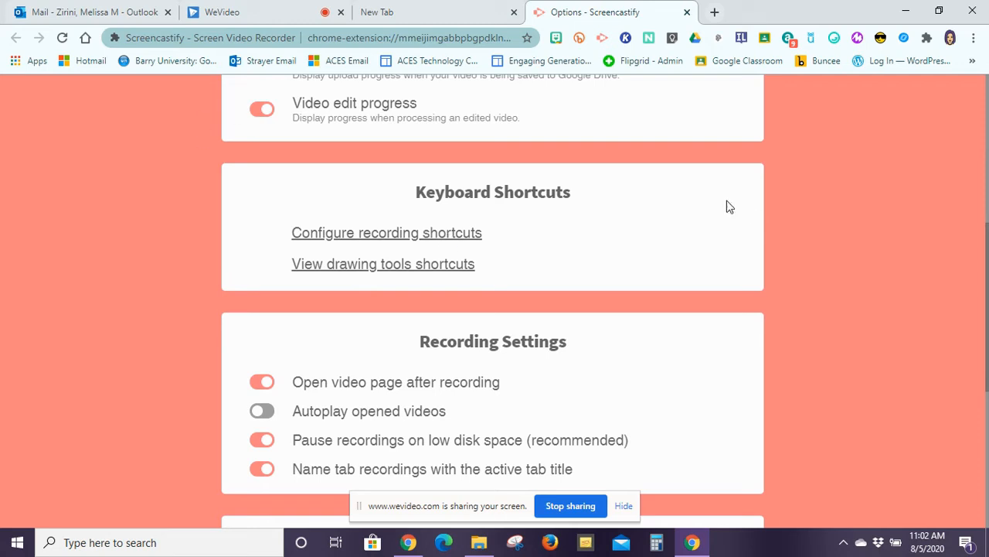
{"action": "left_click_drag", "start_coordinate": [988, 332], "coordinate": [696, 126]}
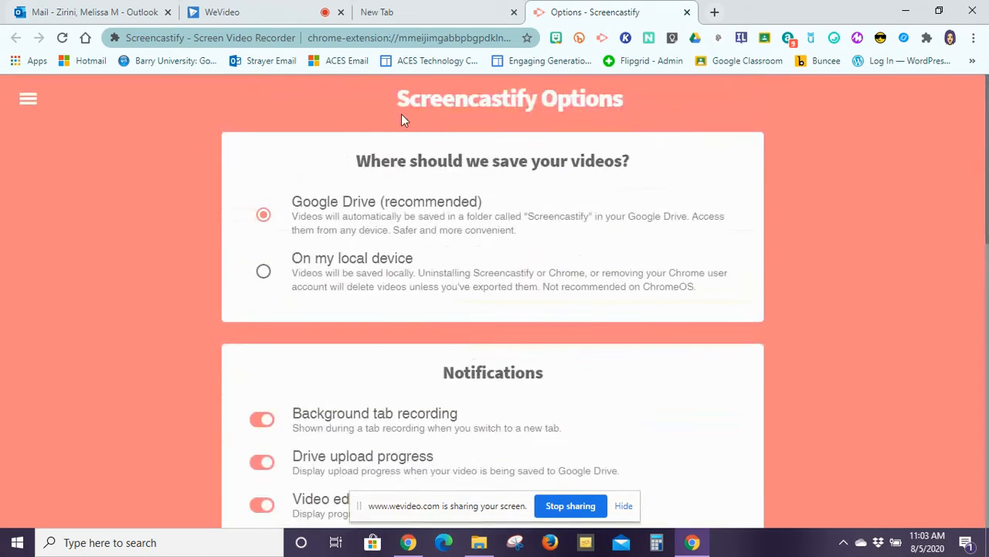
{"action": "left_click", "coordinate": [28, 101]}
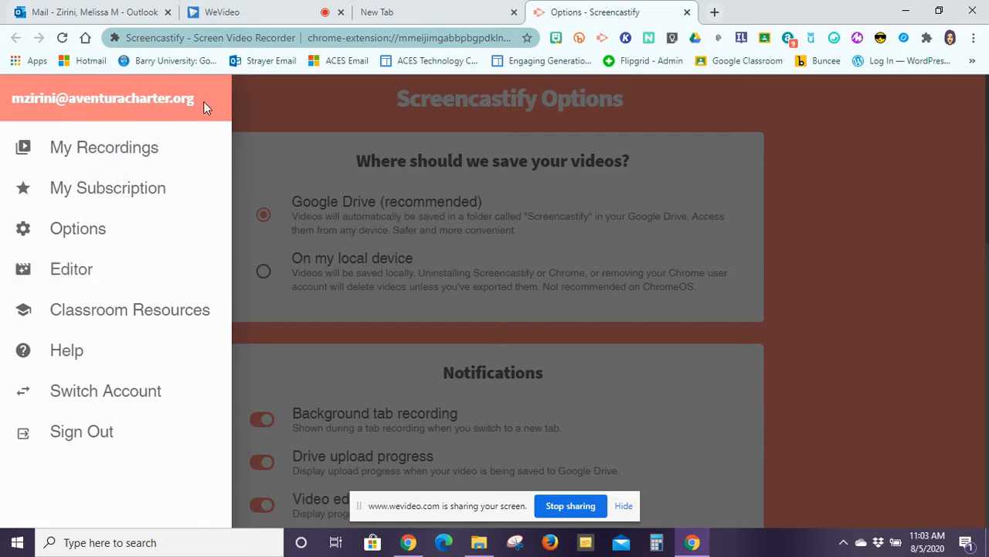
Close the Screencastify Options page and the spare blank tab, leaving a single new tab beside the existing pages
{"action": "left_click", "coordinate": [714, 12]}
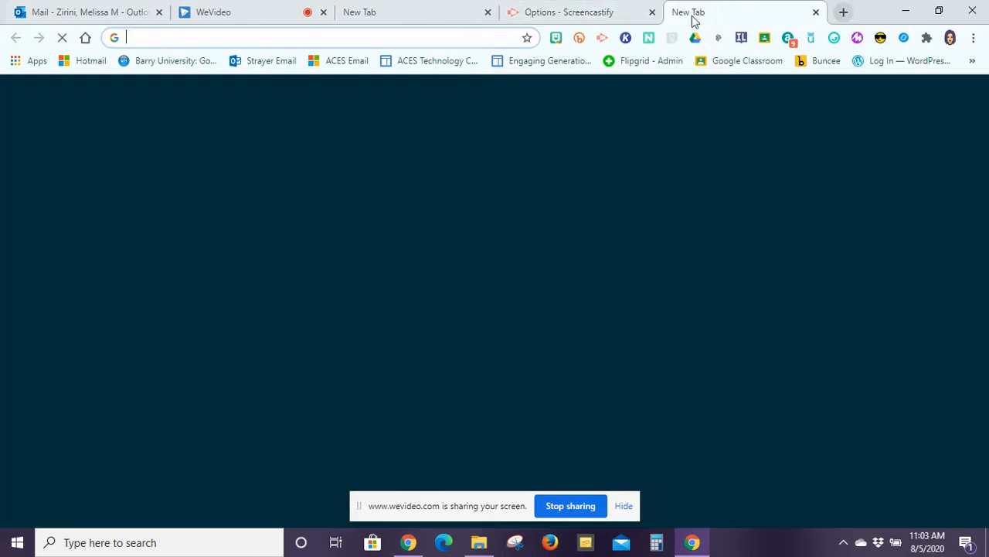
{"action": "left_click", "coordinate": [653, 13]}
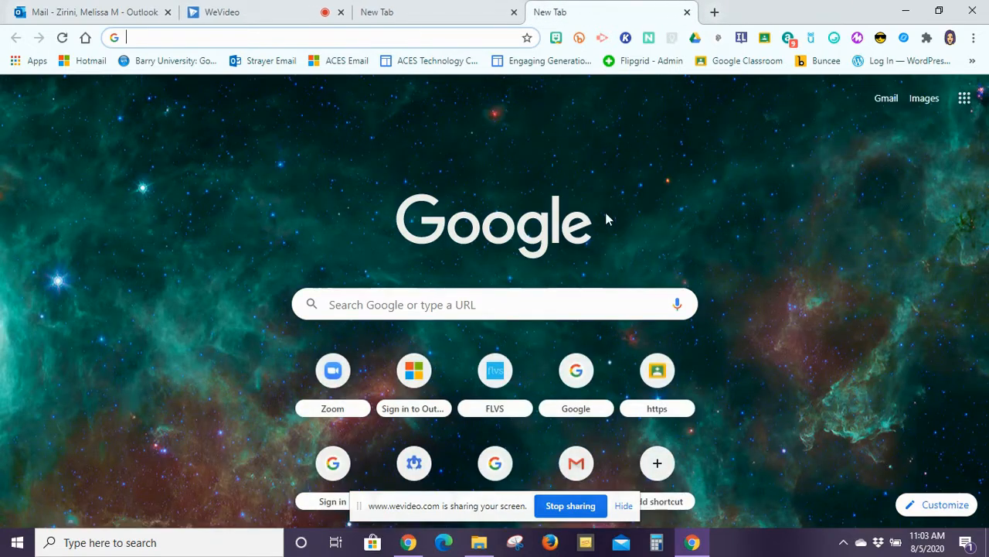
{"action": "left_click", "coordinate": [514, 12]}
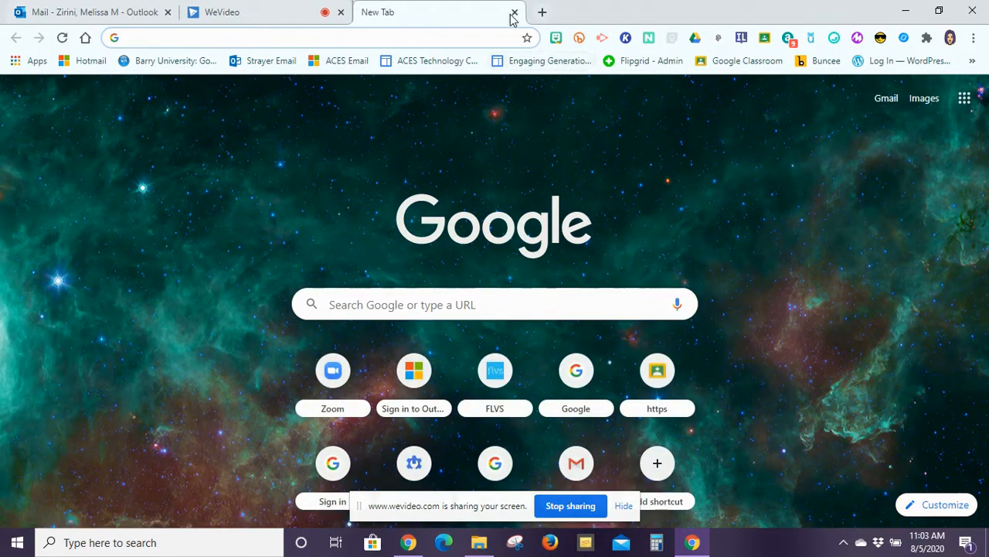
Set Screencastify to record the Browser Tab, check the microphone choices, and turn off Embed Webcam
{"action": "left_click", "coordinate": [602, 38]}
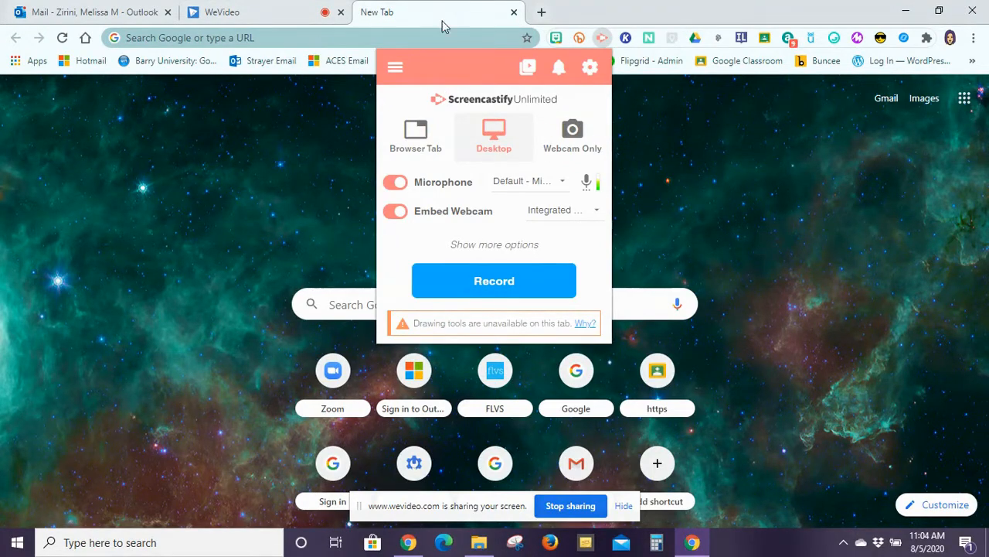
{"action": "left_click", "coordinate": [415, 147]}
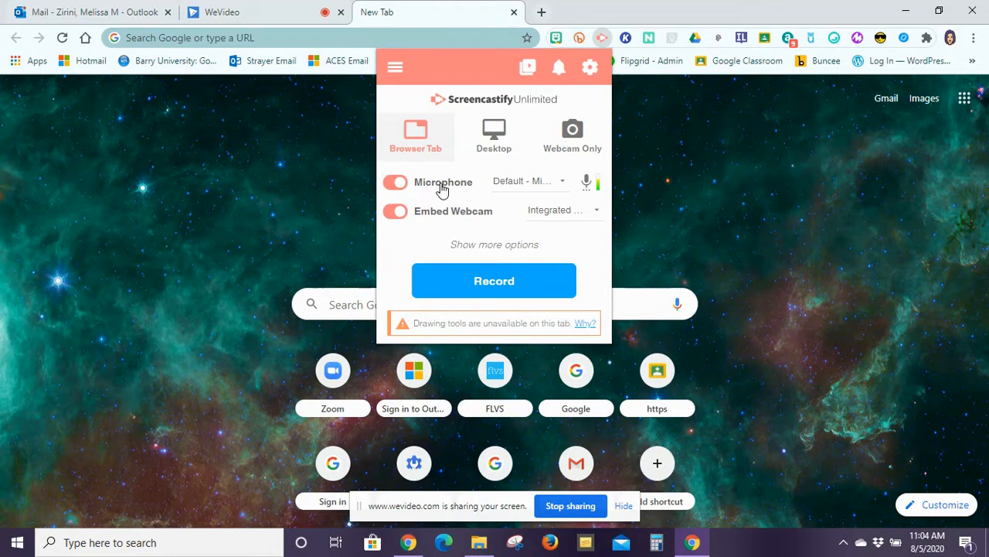
{"action": "left_click", "coordinate": [530, 183]}
{"action": "left_click", "coordinate": [687, 191]}
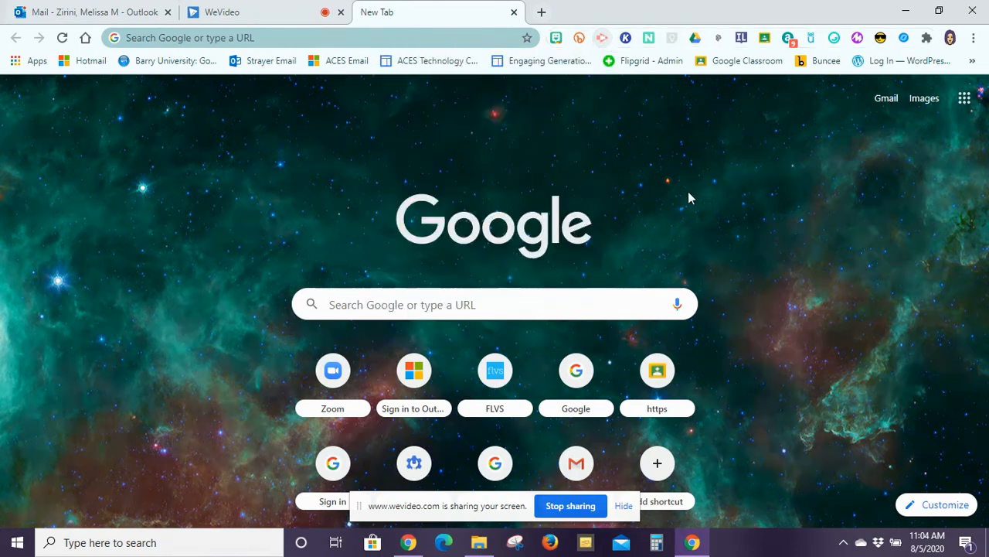
{"action": "left_click", "coordinate": [602, 38]}
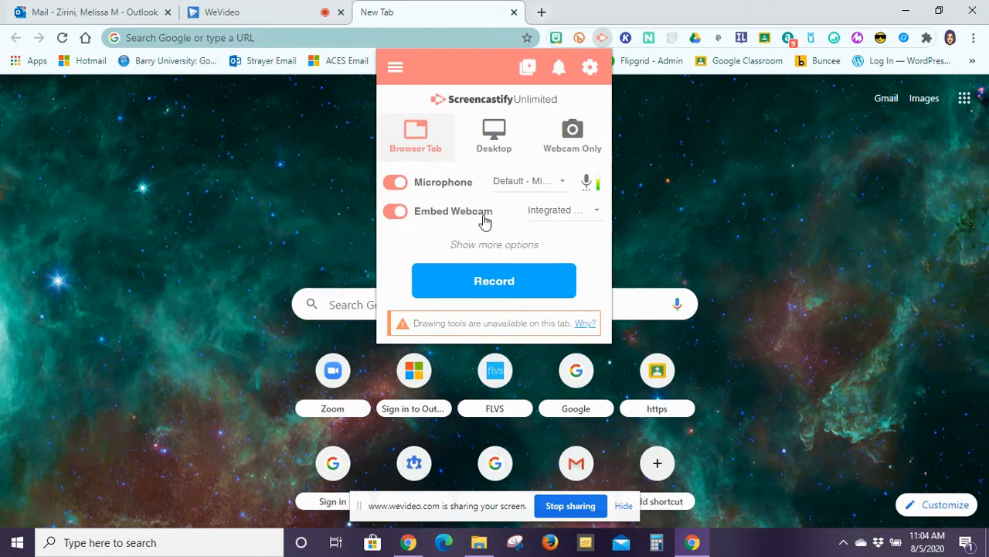
{"action": "left_click", "coordinate": [395, 211]}
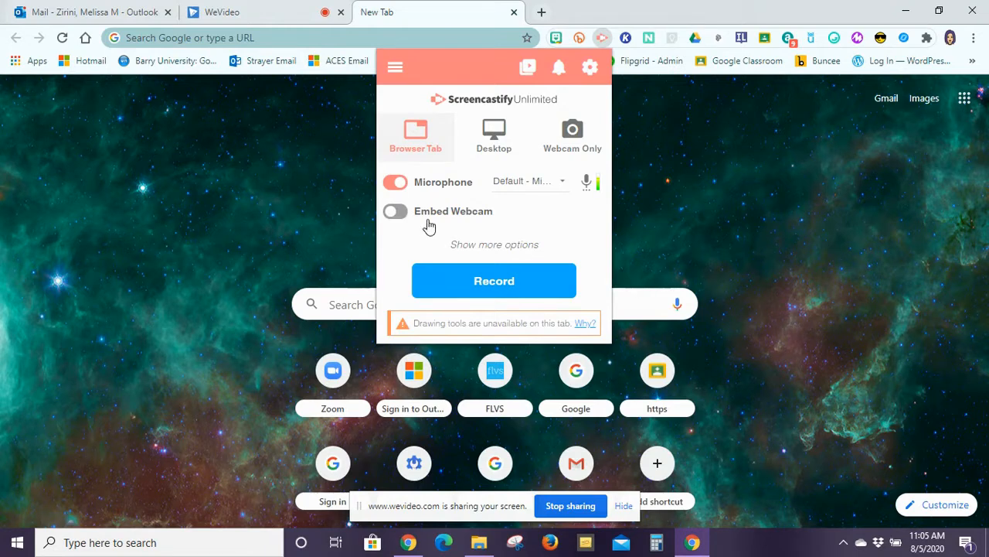
Show Screencastify's additional recording options and choose a 3 seconds countdown
{"action": "left_click", "coordinate": [474, 245]}
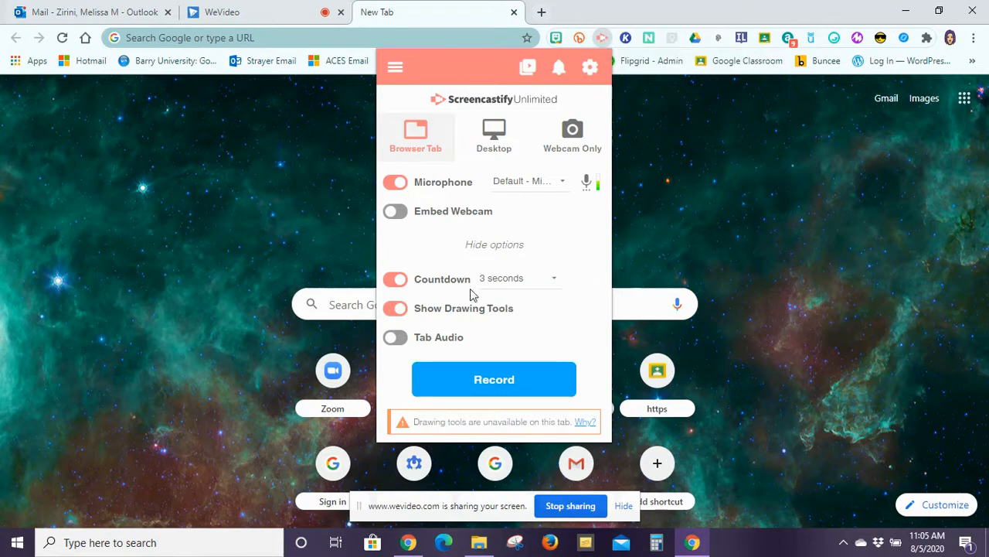
{"action": "left_click", "coordinate": [516, 280]}
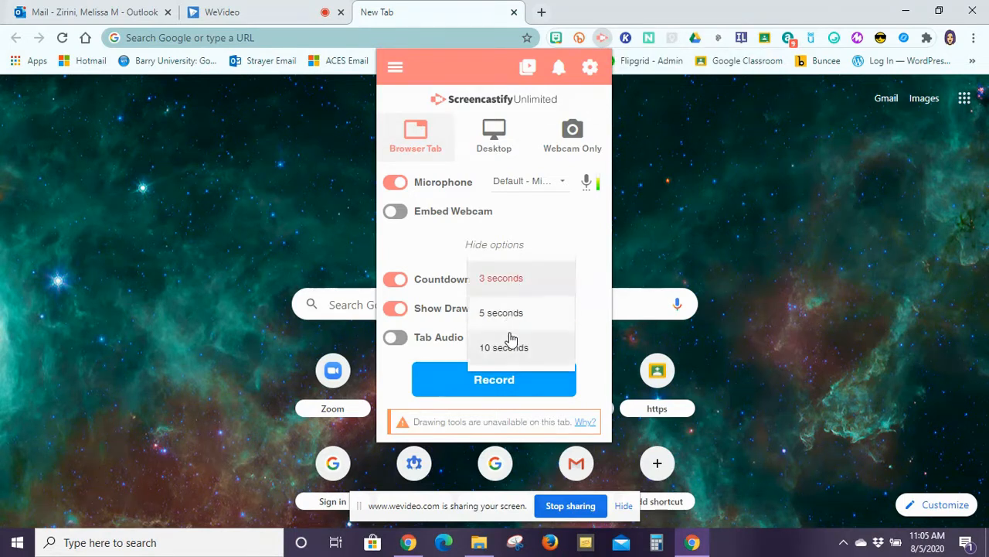
{"action": "left_click", "coordinate": [508, 285]}
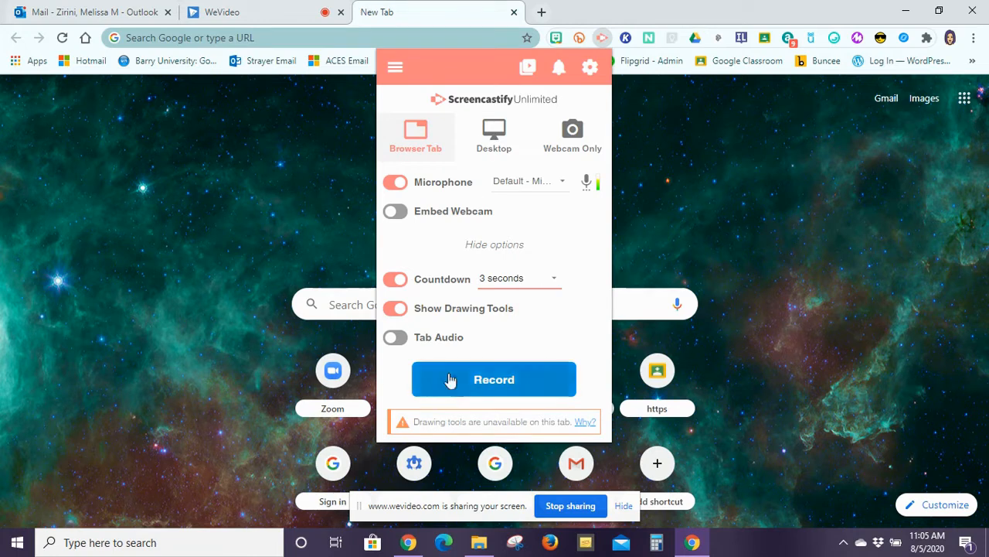
{"action": "left_click", "coordinate": [211, 184]}
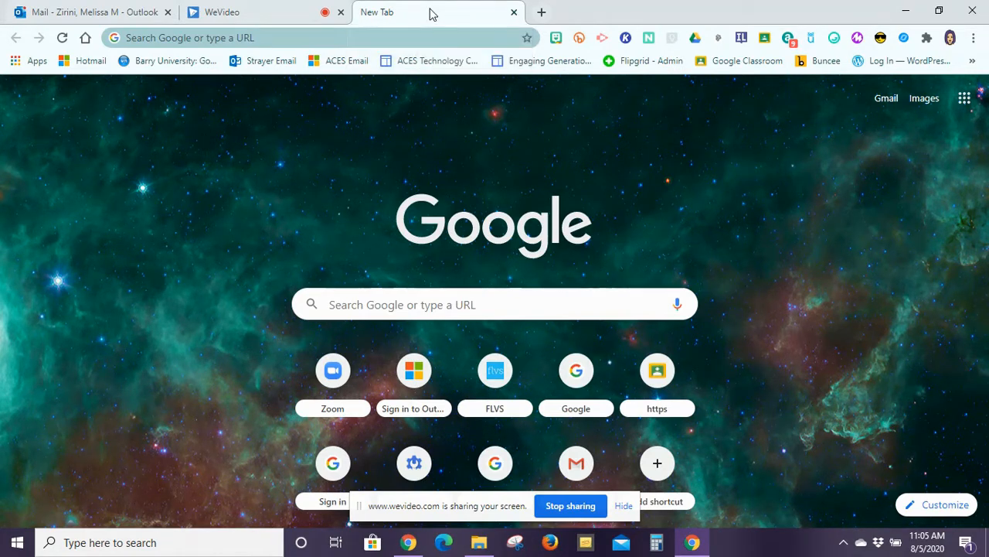
Open Google Drive and bring up Screencastify there with its additional recording options shown
{"action": "left_click", "coordinate": [963, 98]}
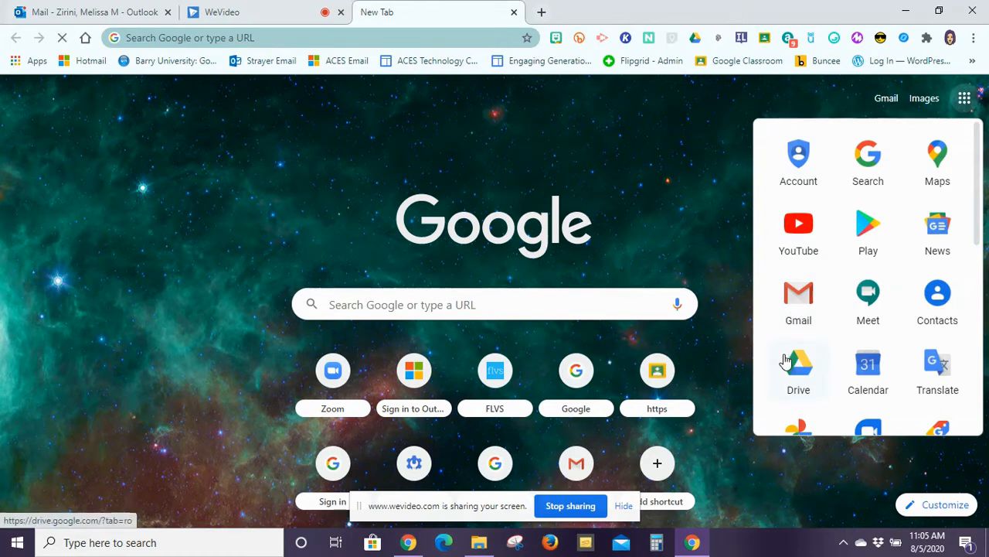
{"action": "left_click", "coordinate": [789, 360]}
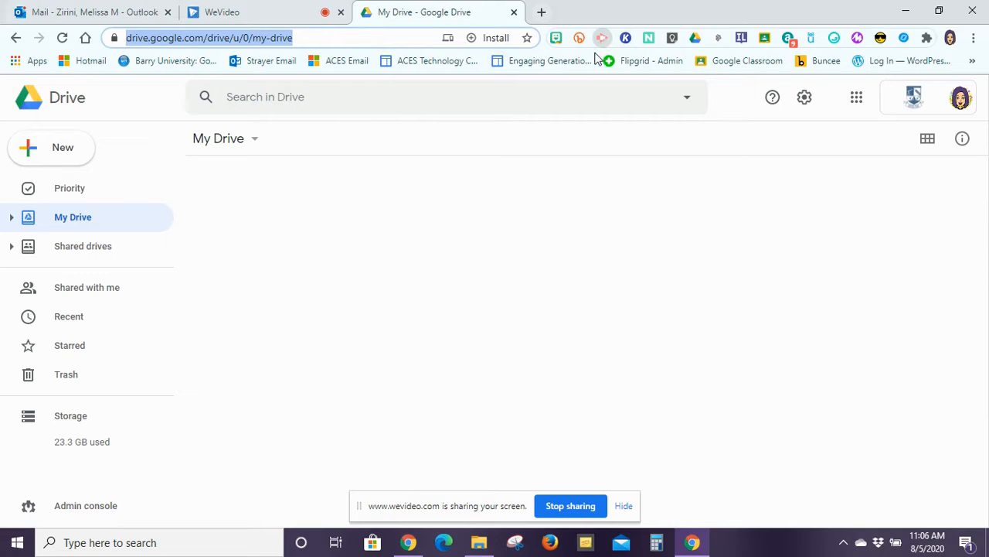
{"action": "left_click", "coordinate": [602, 38]}
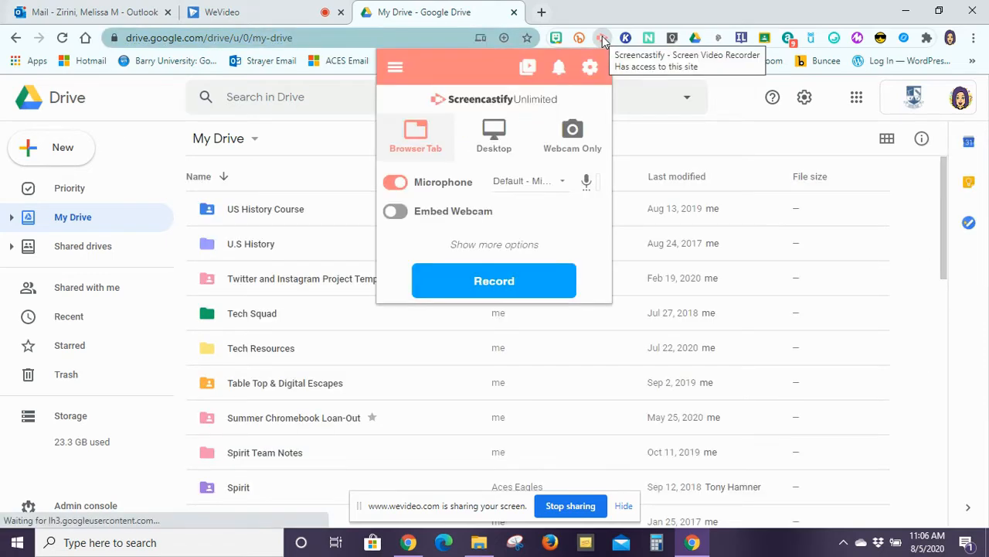
{"action": "left_click", "coordinate": [494, 245]}
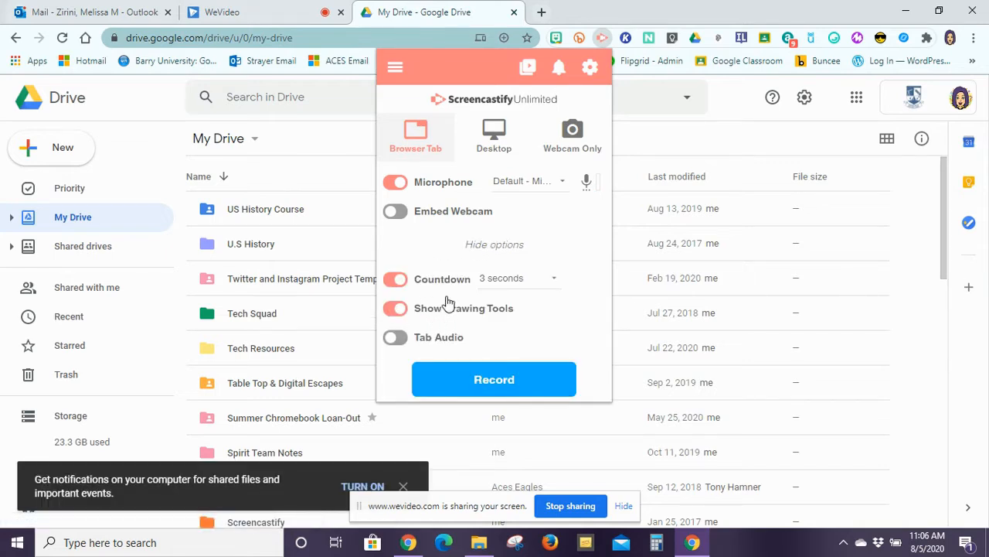
Set Screencastify to record the Desktop and start a recording that shares the entire screen
{"action": "left_click", "coordinate": [492, 144]}
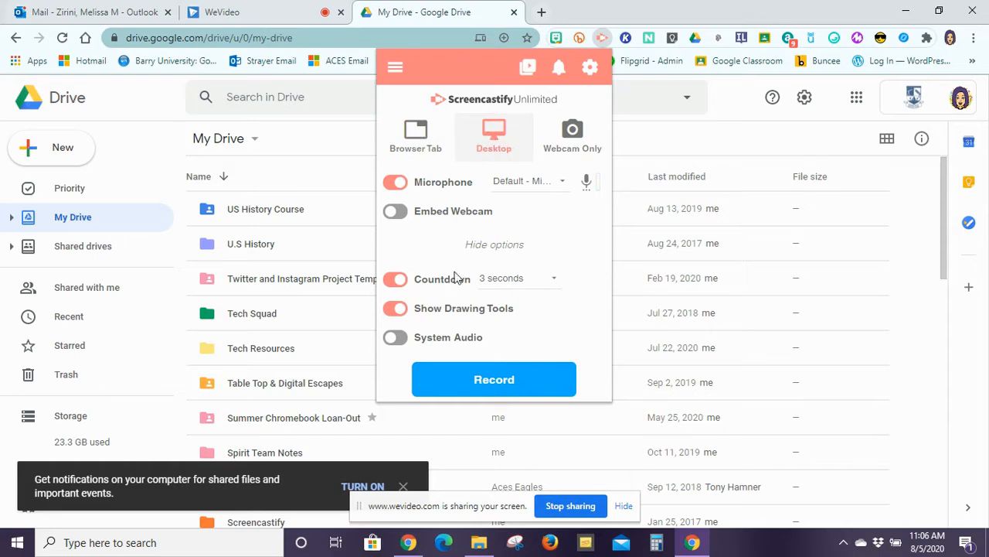
{"action": "left_click", "coordinate": [498, 379]}
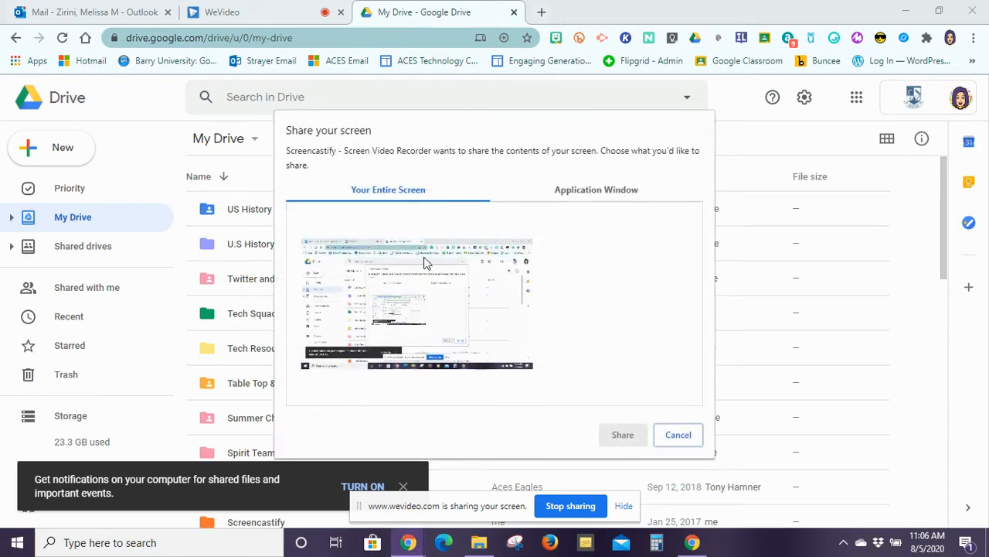
{"action": "left_click", "coordinate": [454, 273]}
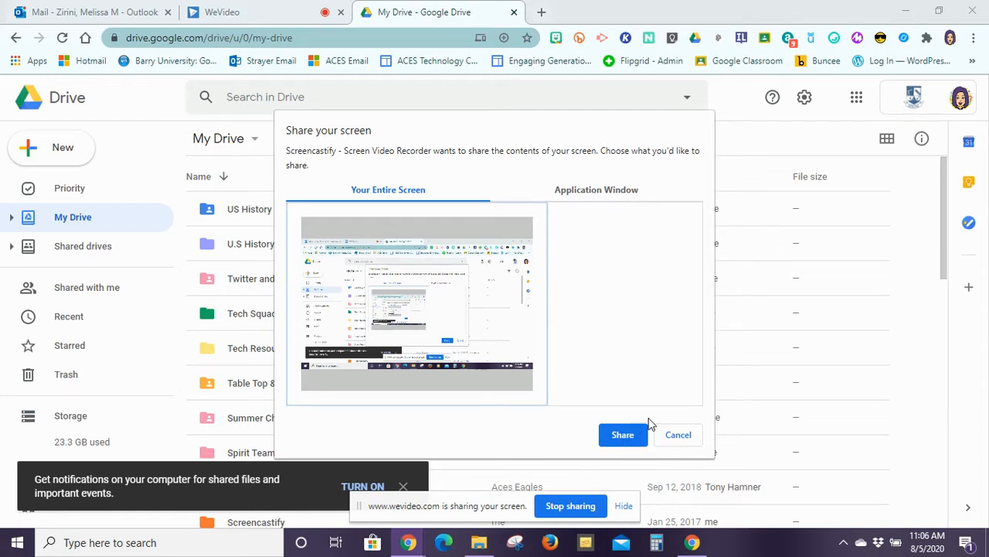
{"action": "left_click", "coordinate": [624, 436]}
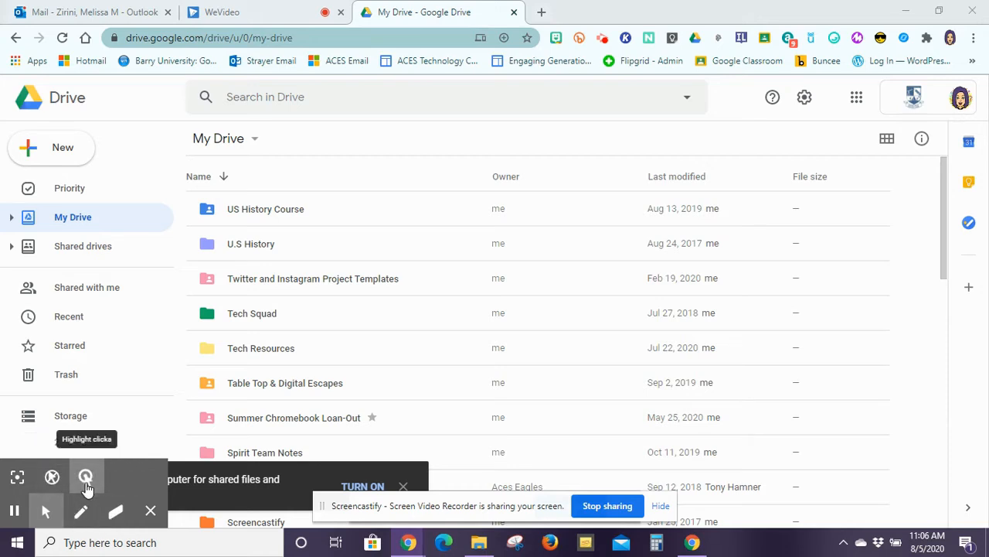
Turn on click highlighting for the recording and select the Tech Squad and Tech Resources folders
{"action": "left_click", "coordinate": [85, 477]}
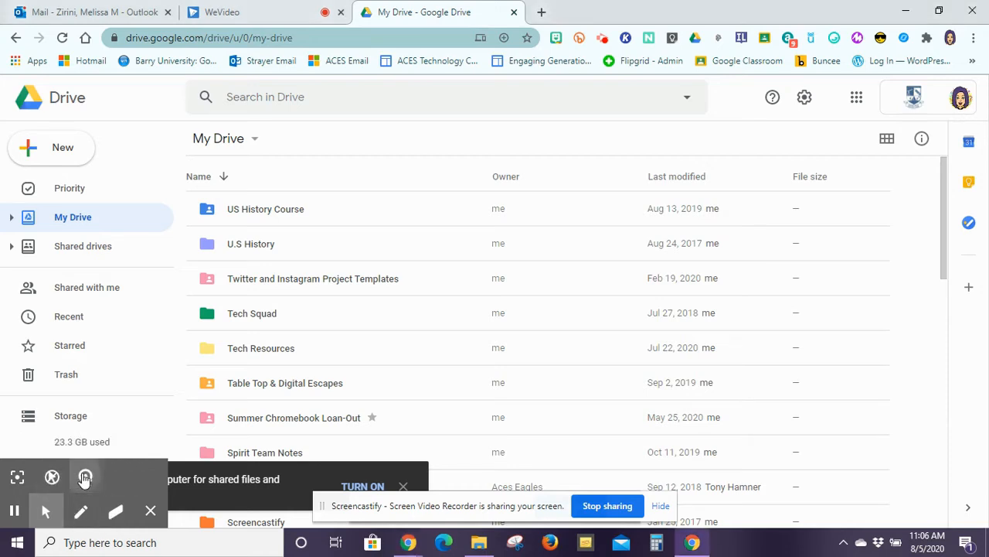
{"action": "left_click", "coordinate": [220, 304]}
{"action": "left_click", "coordinate": [246, 340], "text": "shift"}
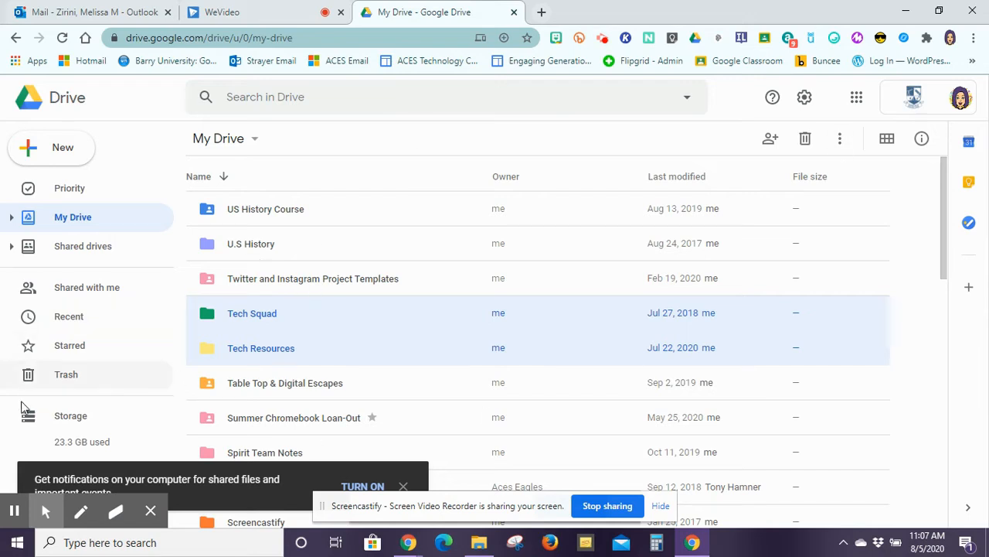
Pause the Screencastify recording and end it
{"action": "left_click", "coordinate": [14, 510]}
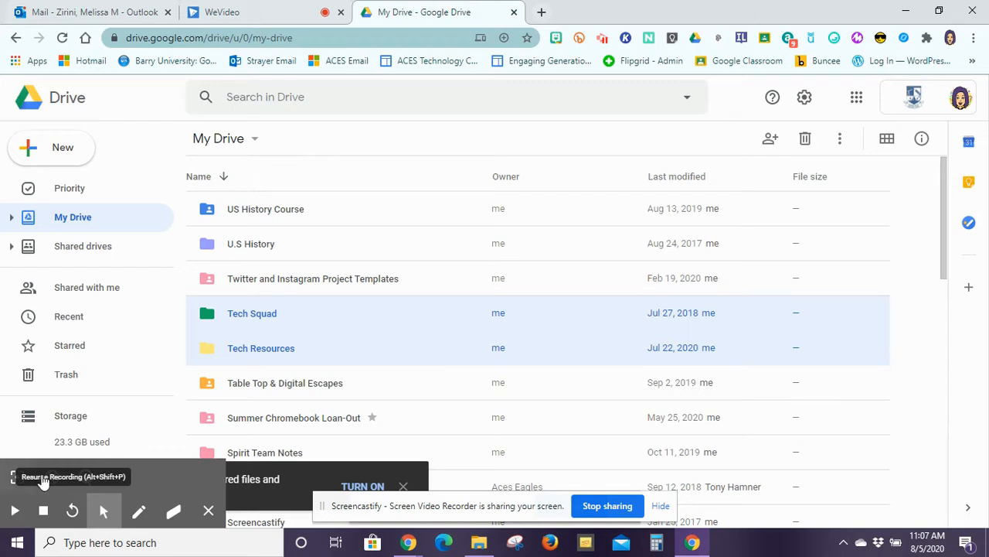
{"action": "left_click", "coordinate": [103, 510]}
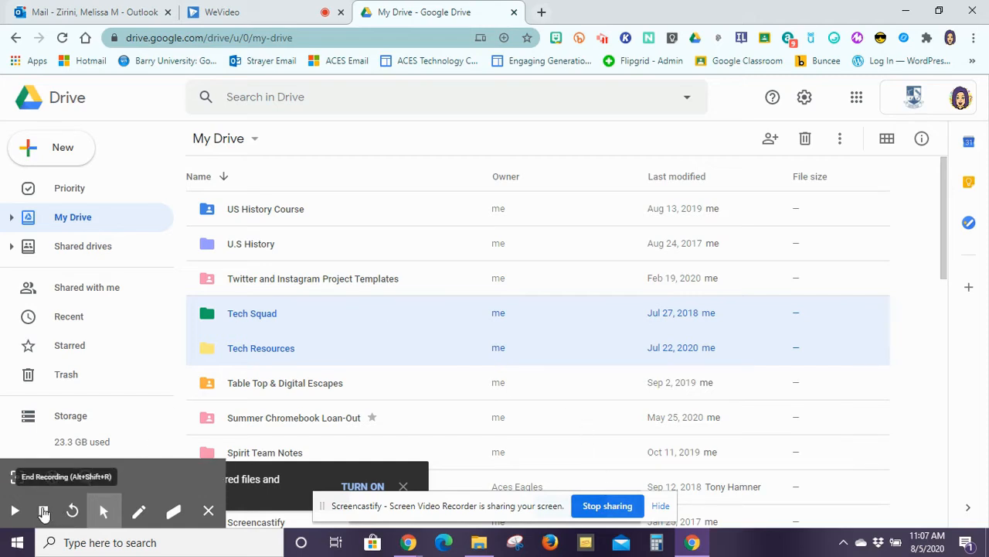
{"action": "left_click", "coordinate": [44, 512]}
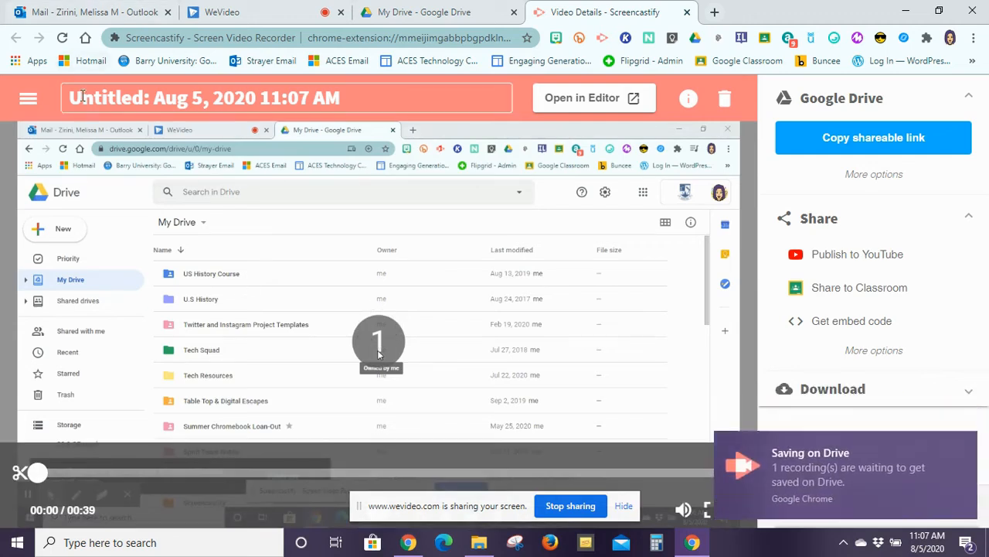
Rename the untitled recording as Screencastify Demo
{"action": "left_click", "coordinate": [352, 94]}
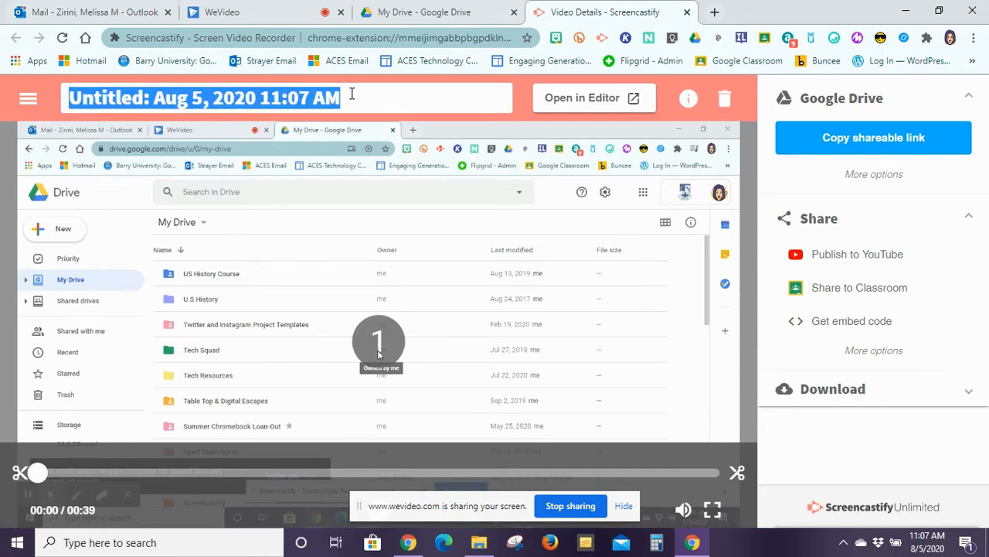
{"action": "type", "text": "Screencastify ED"}
{"action": "key", "text": "BackSpace"}
{"action": "key", "text": "BackSpace"}
{"action": "type", "text": "Demo"}
{"action": "key", "text": "Return"}
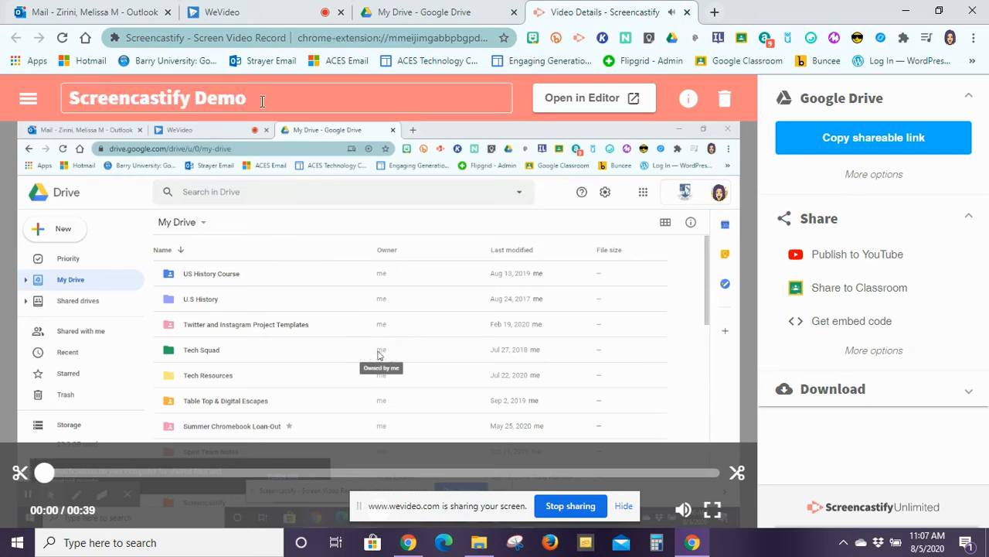
Preview the start of the recording and examine its clip in the Screencastify Editor before returning to the video details
{"action": "left_click", "coordinate": [68, 474]}
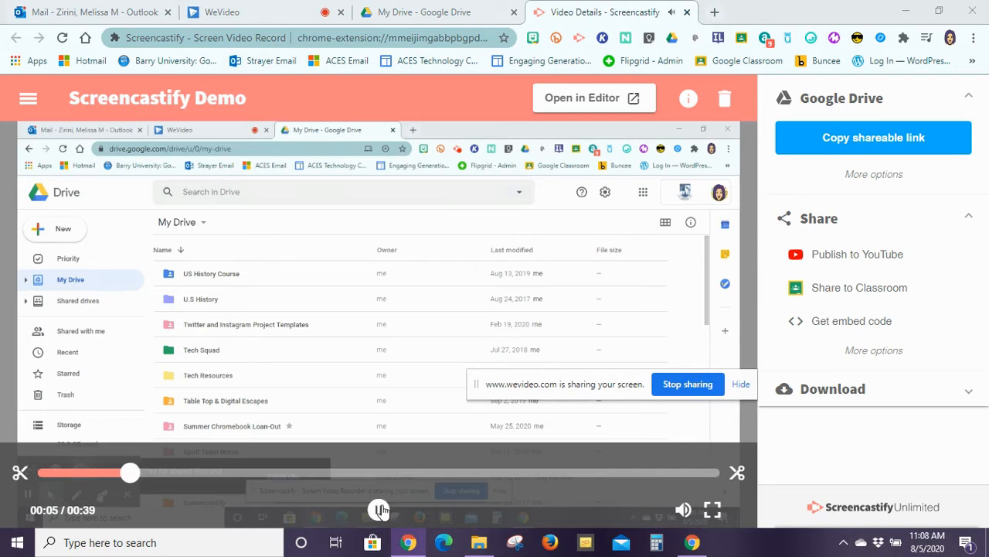
{"action": "left_click", "coordinate": [380, 510]}
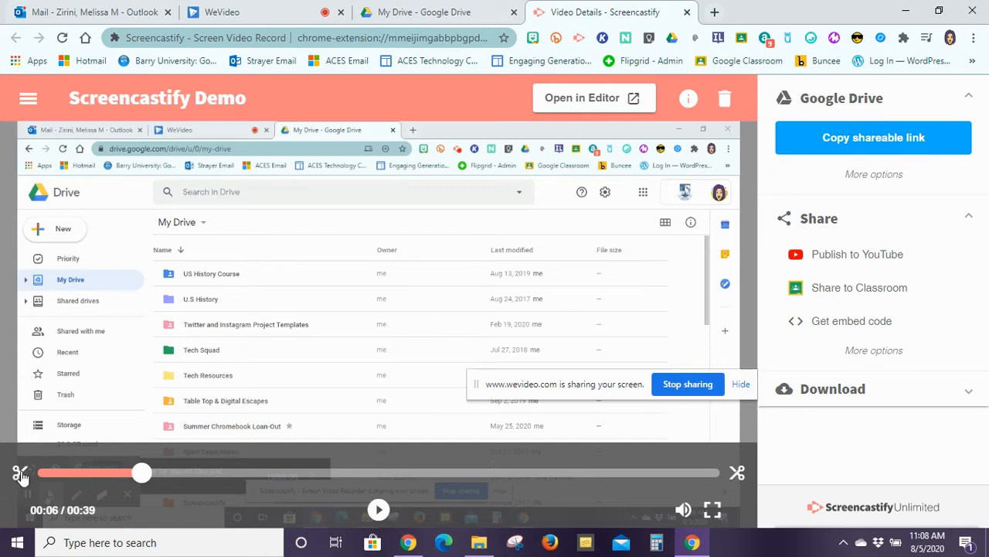
{"action": "left_click", "coordinate": [564, 99]}
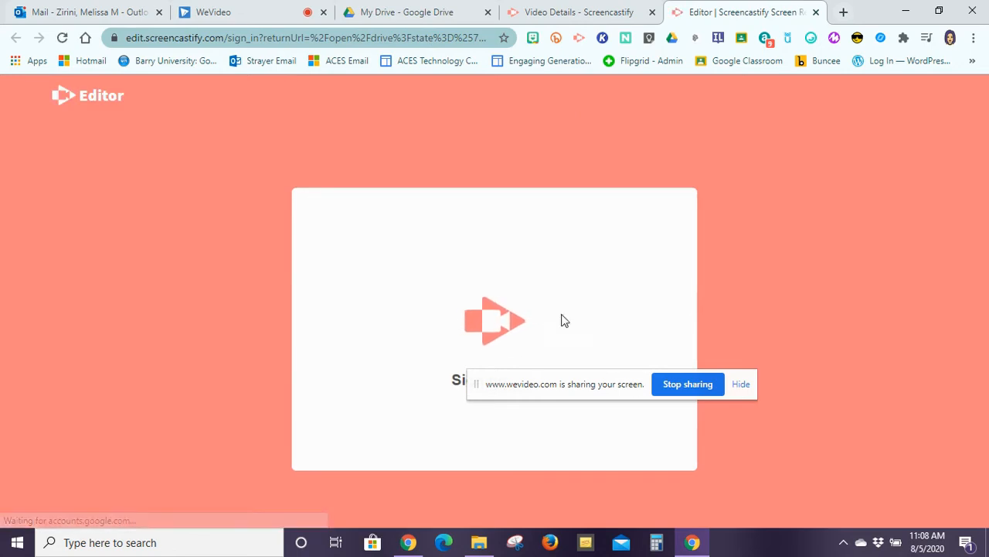
{"action": "left_click_drag", "start_coordinate": [614, 392], "coordinate": [501, 556]}
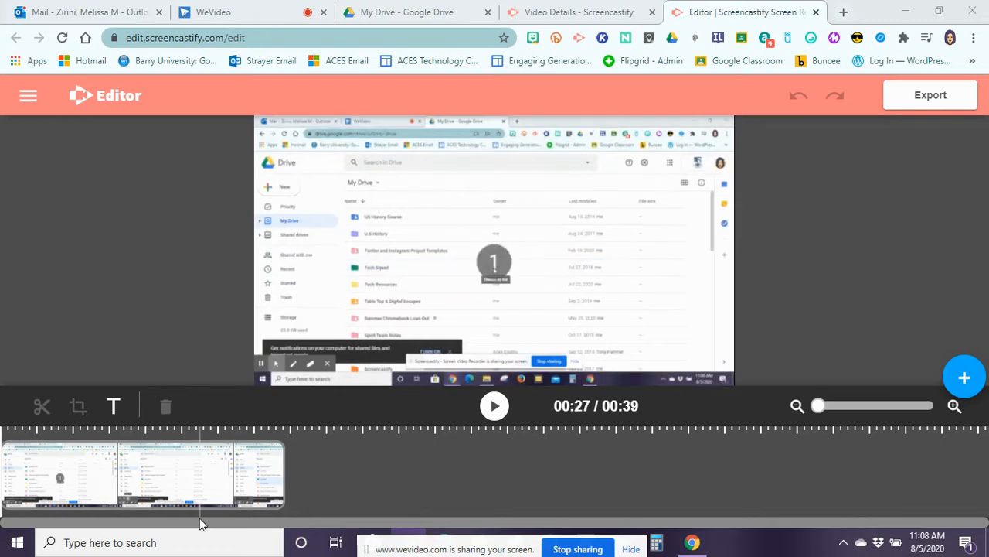
{"action": "left_click", "coordinate": [252, 473]}
{"action": "left_click", "coordinate": [815, 13]}
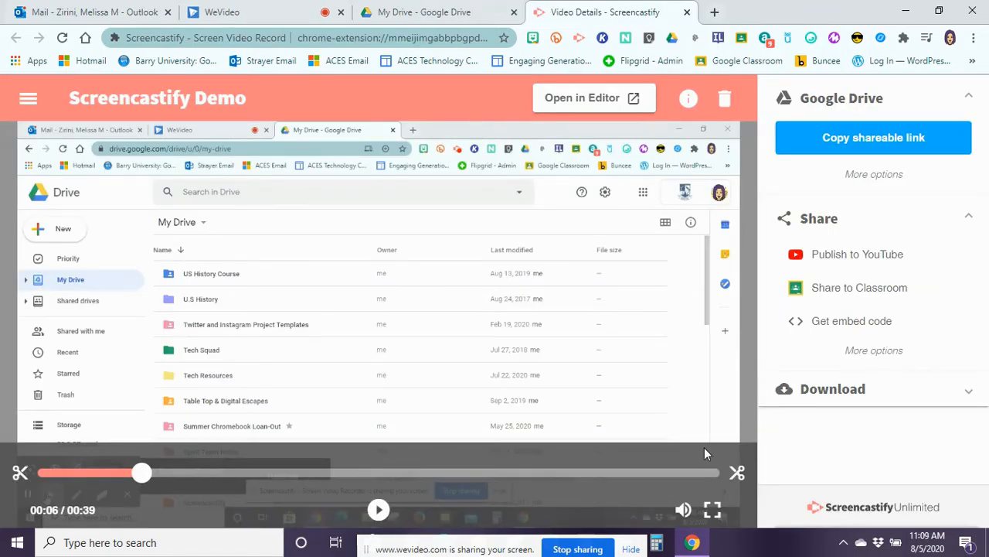
{"action": "left_click", "coordinate": [736, 474]}
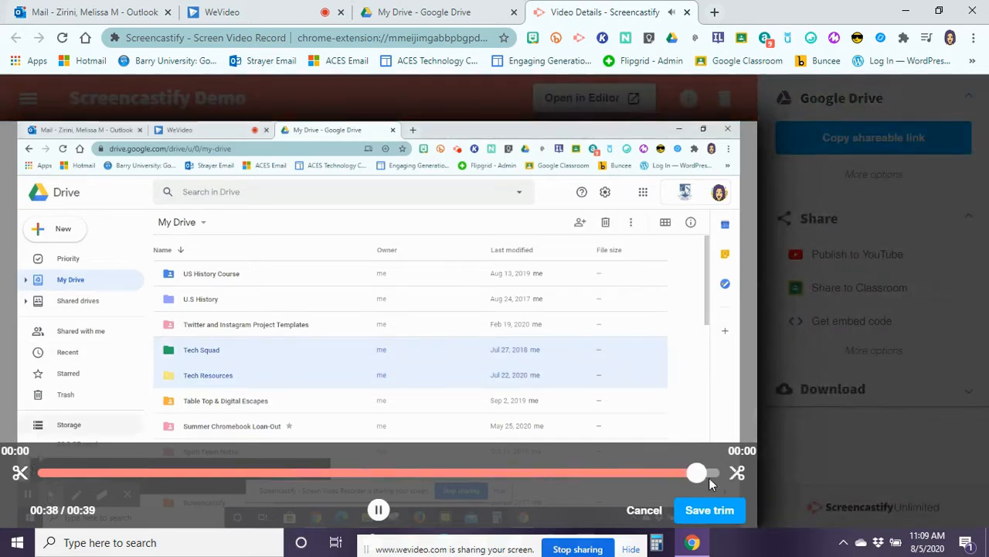
{"action": "left_click", "coordinate": [647, 512]}
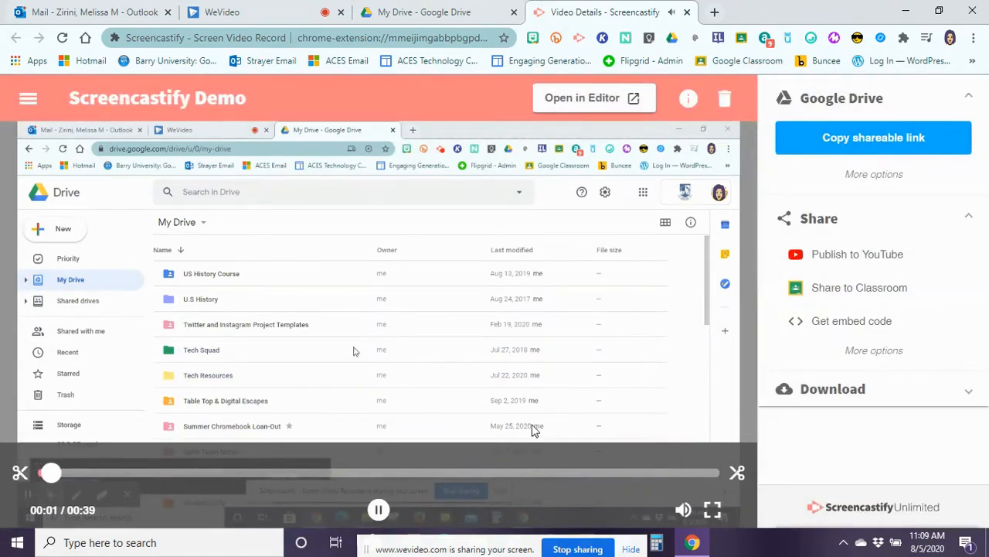
{"action": "left_click", "coordinate": [375, 511]}
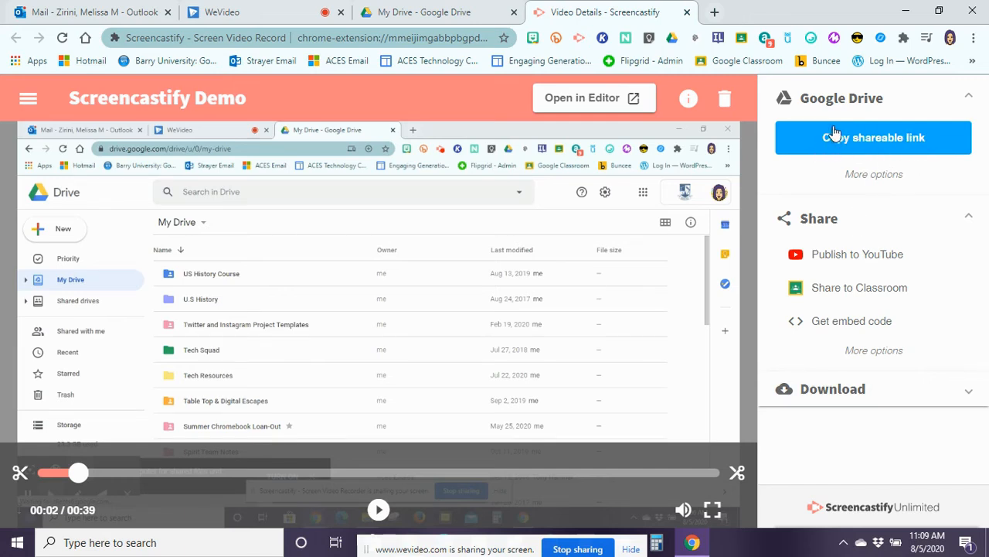
Copy the recording's shareable Google Drive link and bring up the Publish to YouTube form
{"action": "left_click", "coordinate": [887, 136]}
{"action": "left_click", "coordinate": [847, 257]}
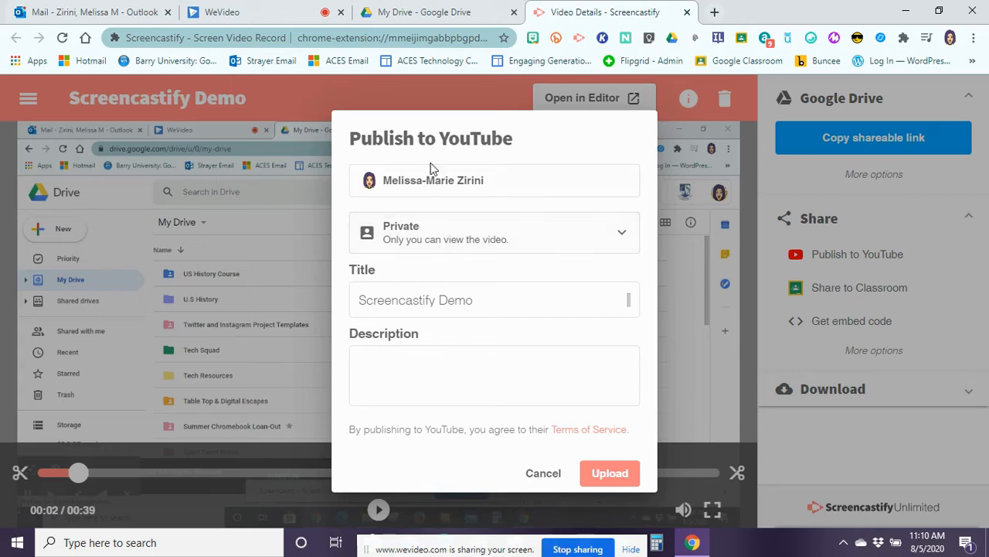
Add the school Google account's YouTube channel, allow Screencastify to manage it, and select it as the publishing channel
{"action": "left_click", "coordinate": [490, 182]}
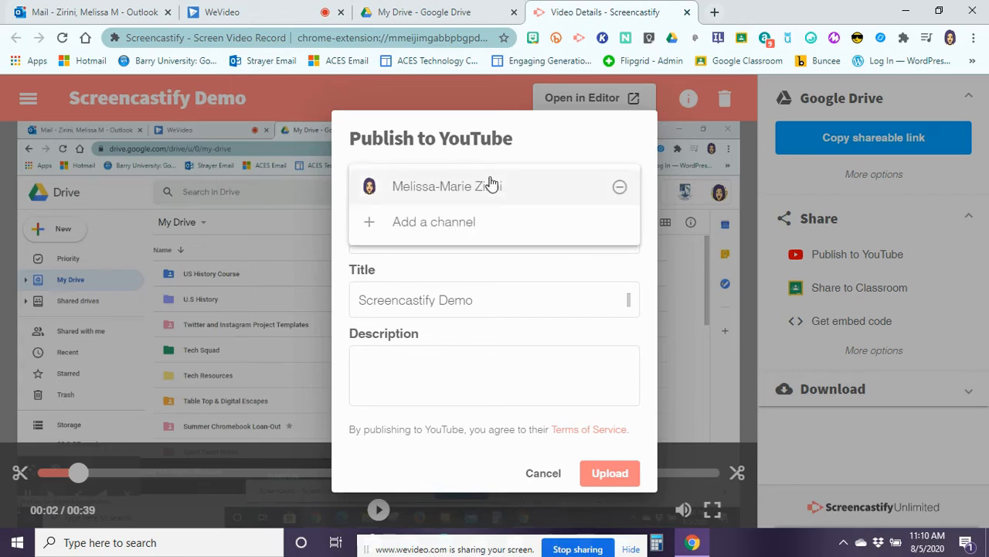
{"action": "left_click", "coordinate": [421, 224]}
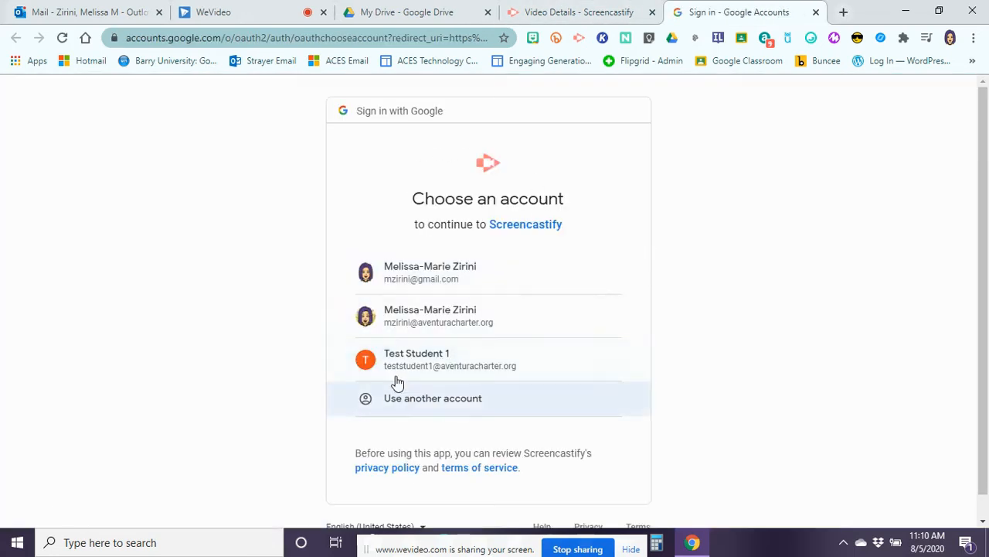
{"action": "left_click", "coordinate": [425, 320]}
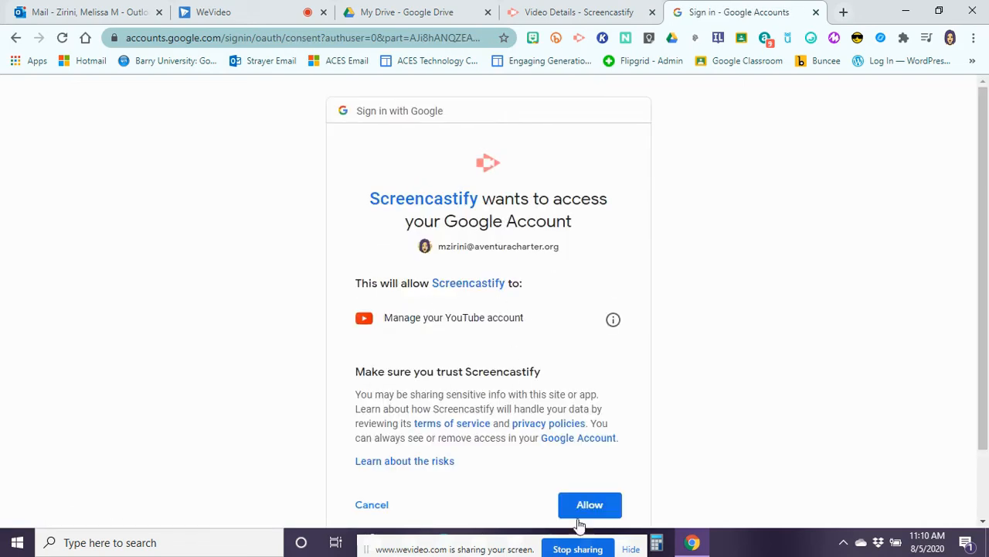
{"action": "left_click", "coordinate": [590, 504]}
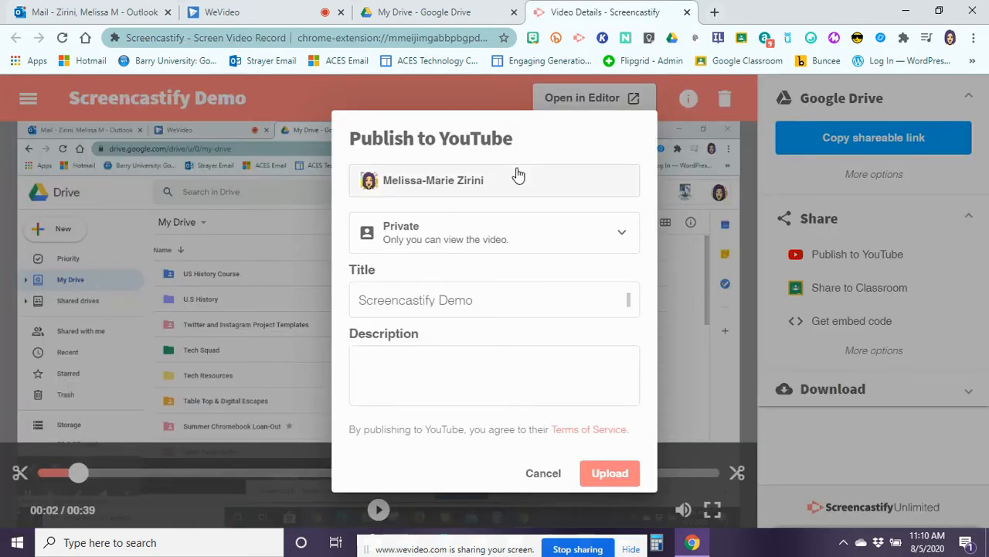
{"action": "left_click", "coordinate": [518, 174]}
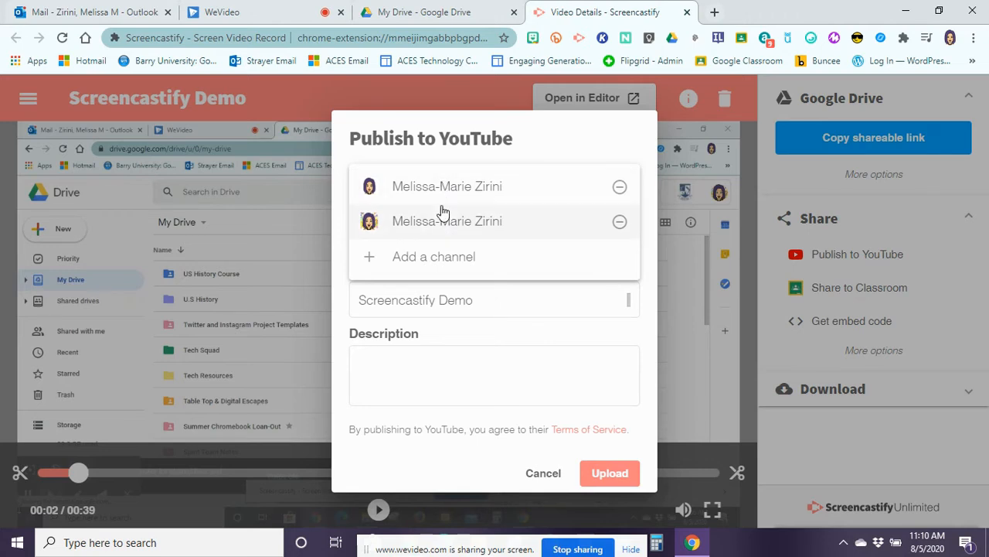
{"action": "left_click", "coordinate": [437, 221]}
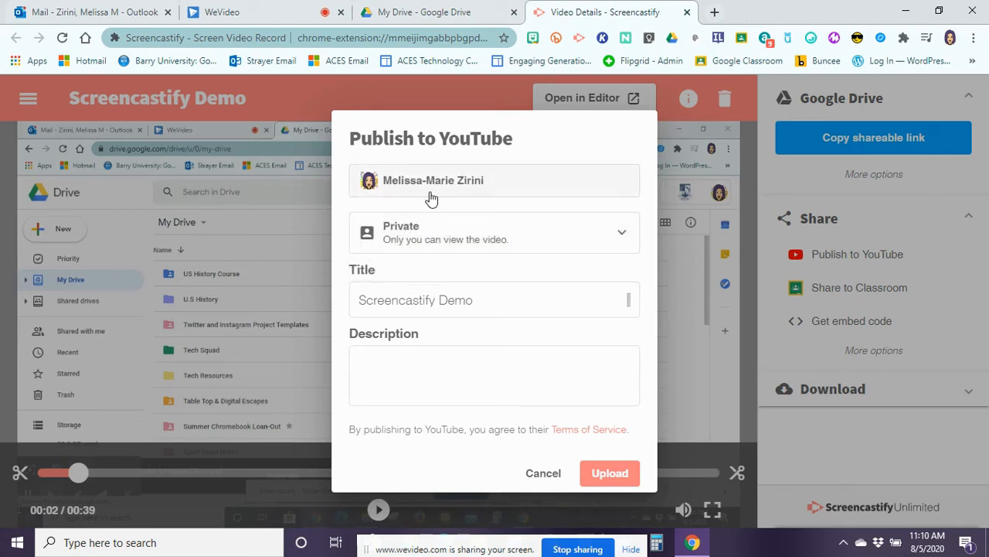
Set the video's visibility to Unlisted, keep the title Screencastify Demo with a blank description, and upload it to YouTube
{"action": "left_click", "coordinate": [486, 239]}
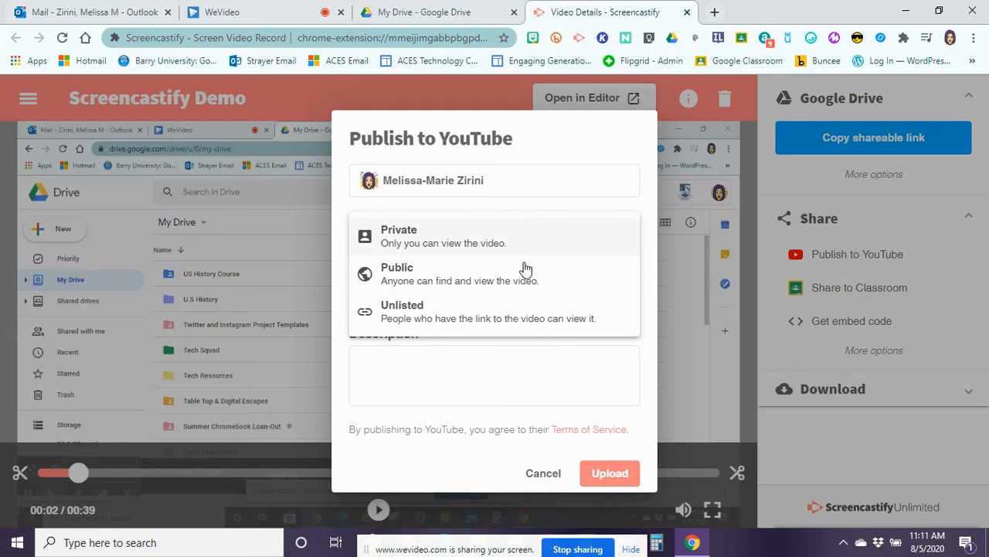
{"action": "left_click", "coordinate": [514, 323]}
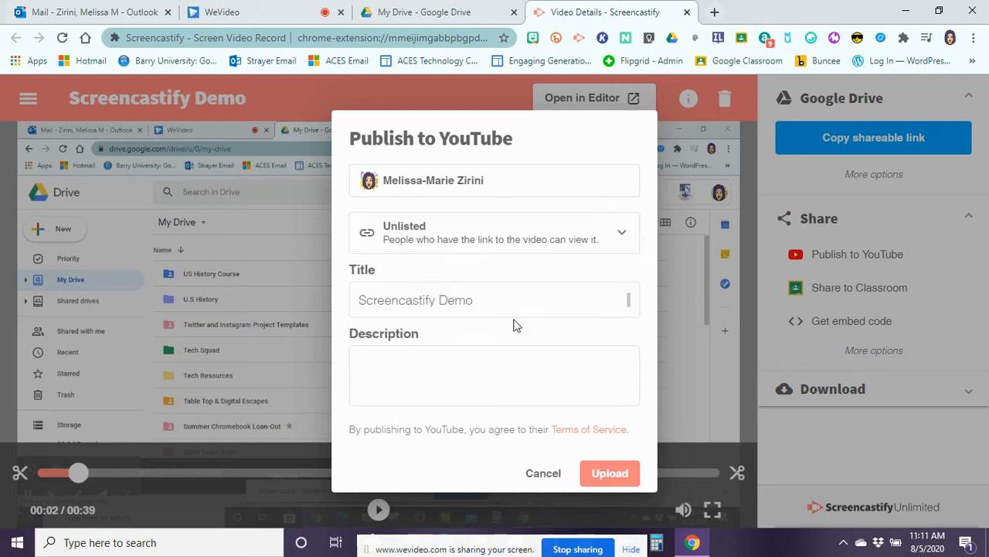
{"action": "left_click", "coordinate": [408, 293]}
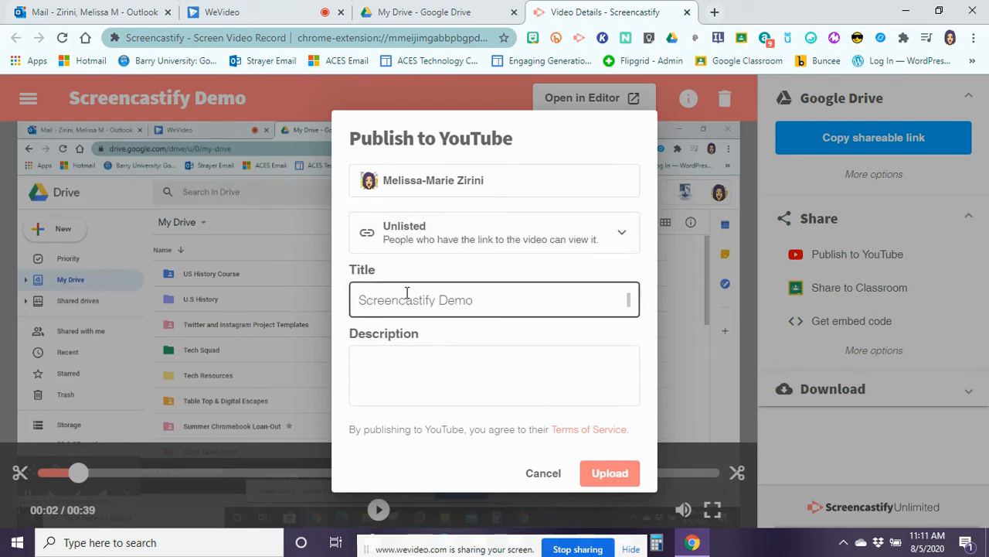
{"action": "left_click", "coordinate": [490, 295]}
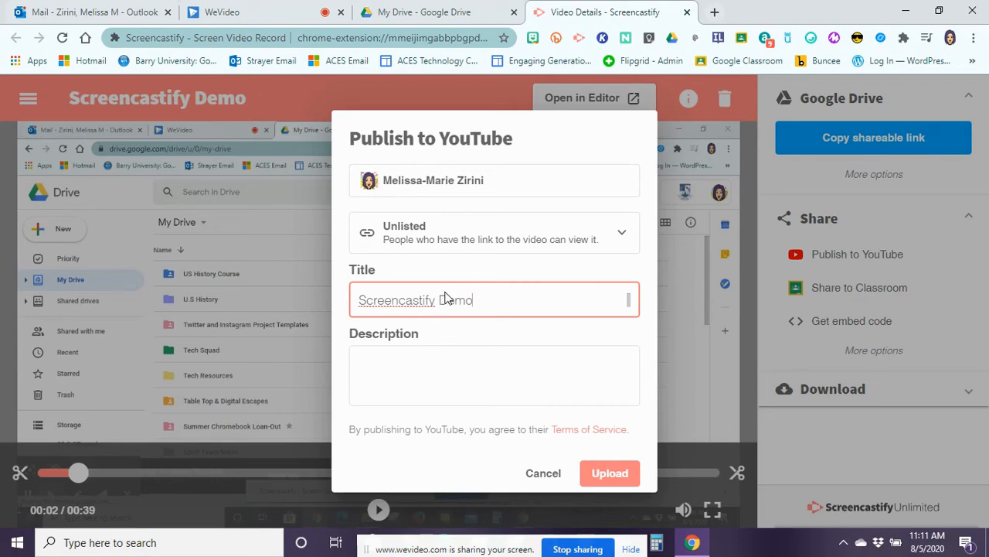
{"action": "left_click", "coordinate": [419, 333]}
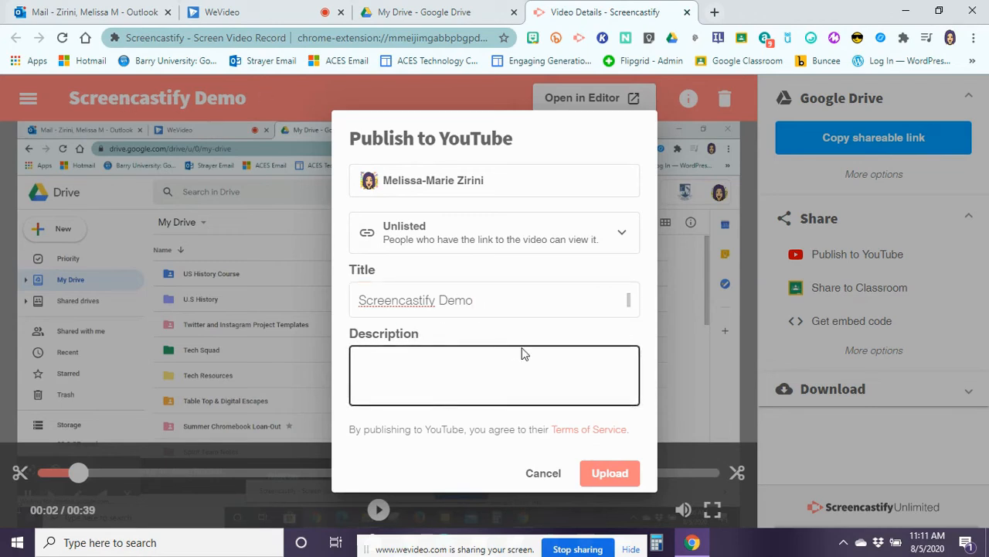
{"action": "left_click", "coordinate": [610, 475]}
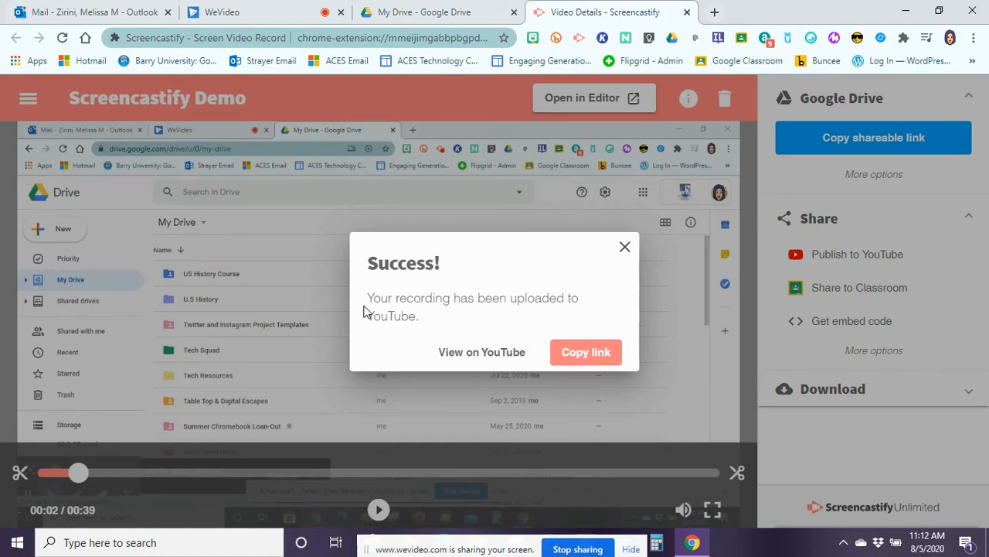
Copy the uploaded YouTube video's link and dismiss the upload confirmation
{"action": "left_click", "coordinate": [596, 354]}
{"action": "left_click", "coordinate": [625, 247]}
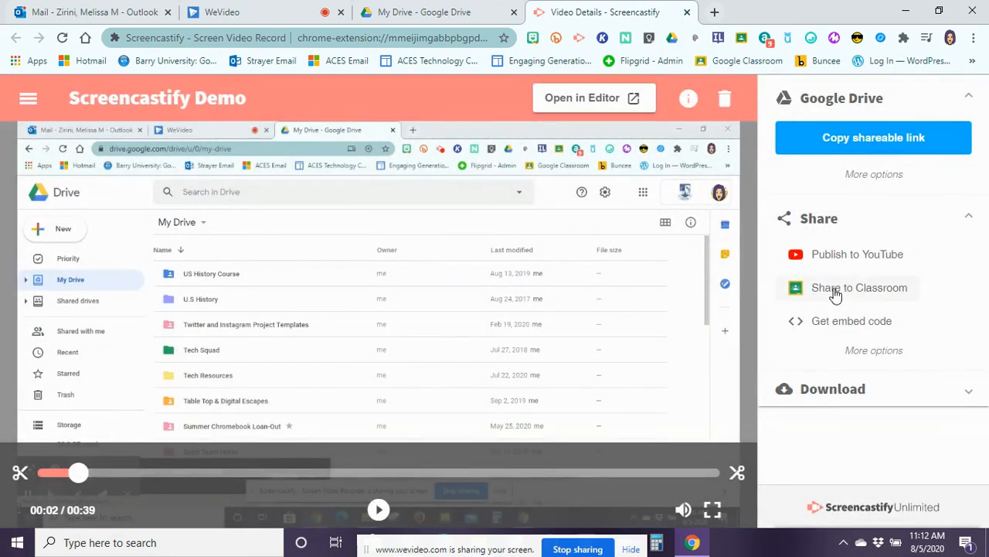
Start sharing the Screencastify Demo recording to Google Classroom as a new material for Test Class
{"action": "left_click", "coordinate": [849, 298]}
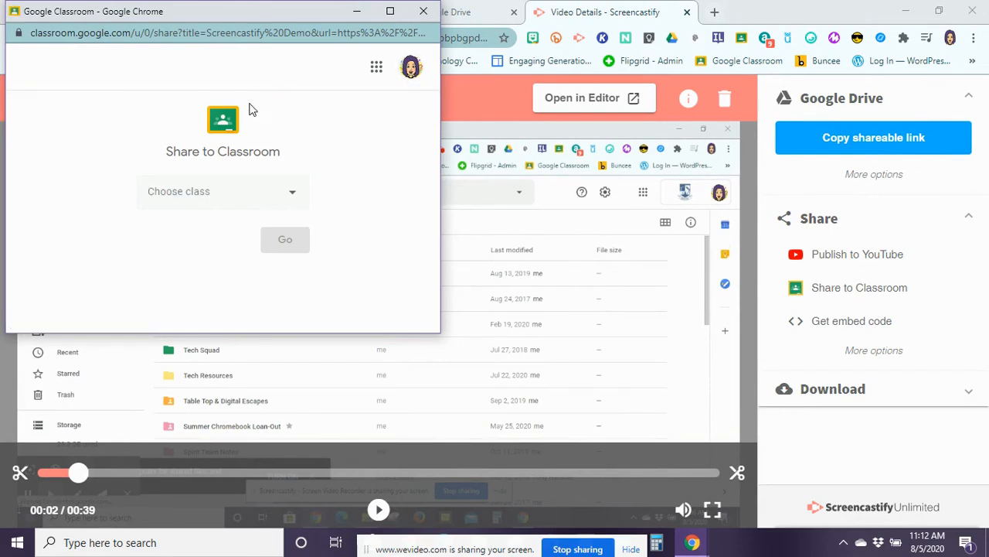
{"action": "left_click", "coordinate": [283, 193]}
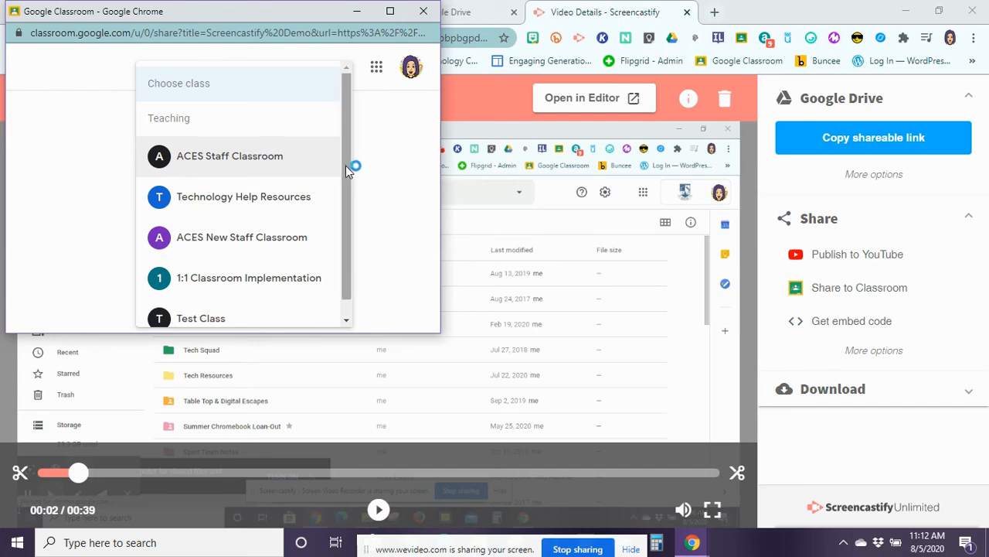
{"action": "left_click", "coordinate": [274, 316]}
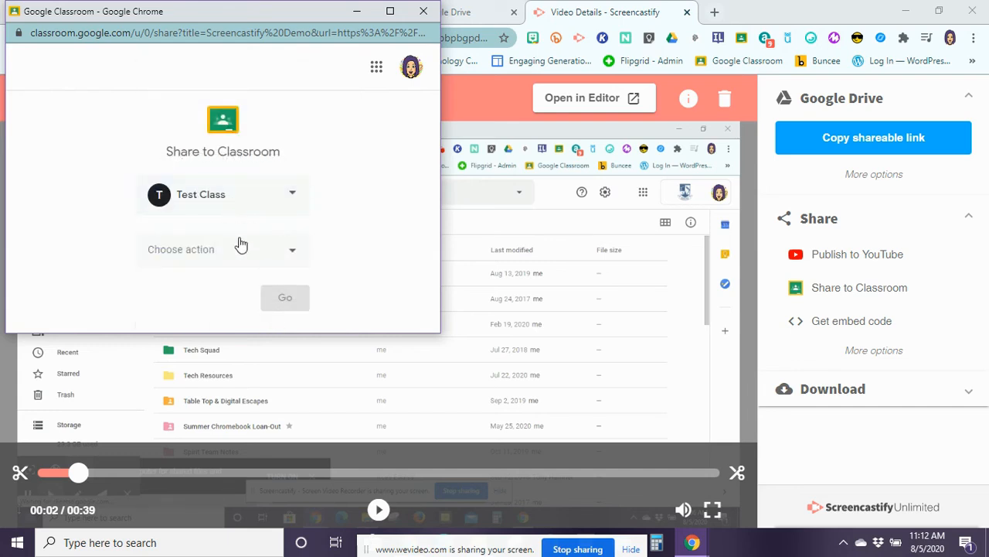
{"action": "left_click", "coordinate": [236, 250]}
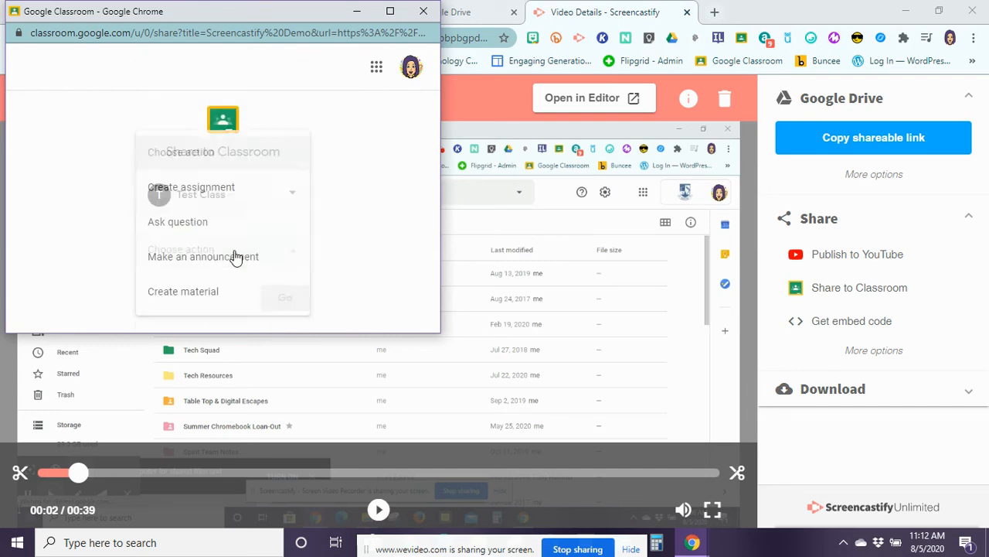
{"action": "left_click", "coordinate": [193, 290]}
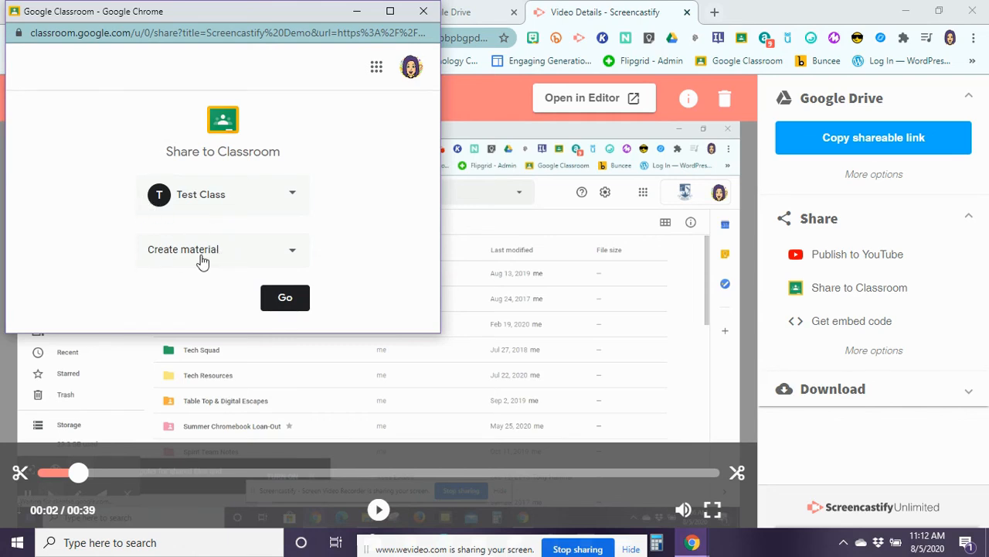
{"action": "left_click", "coordinate": [285, 300]}
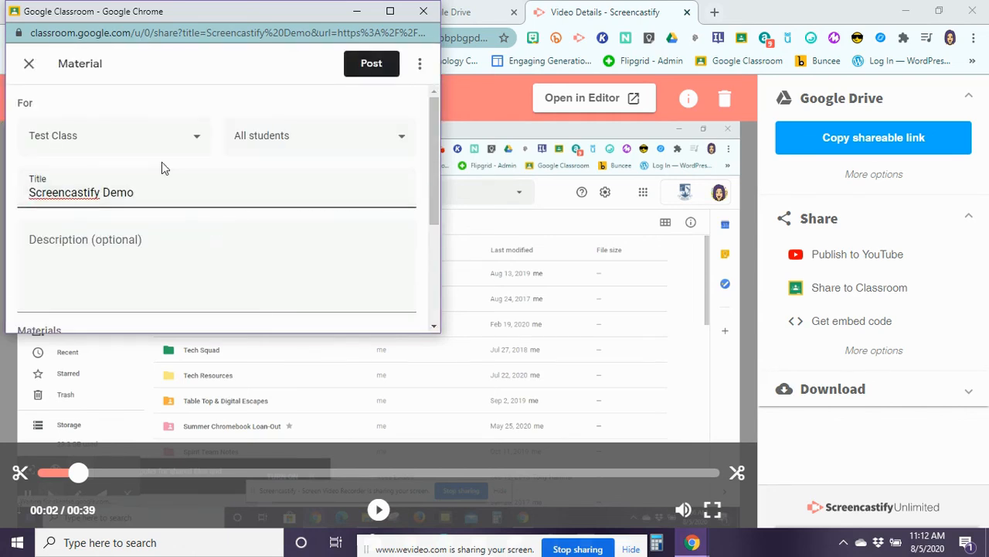
Review the Classroom material form in a maximized window, check its attached Screencastify Demo.webm video, and close the Classroom sharing window without posting
{"action": "left_click_drag", "start_coordinate": [429, 170], "coordinate": [431, 264]}
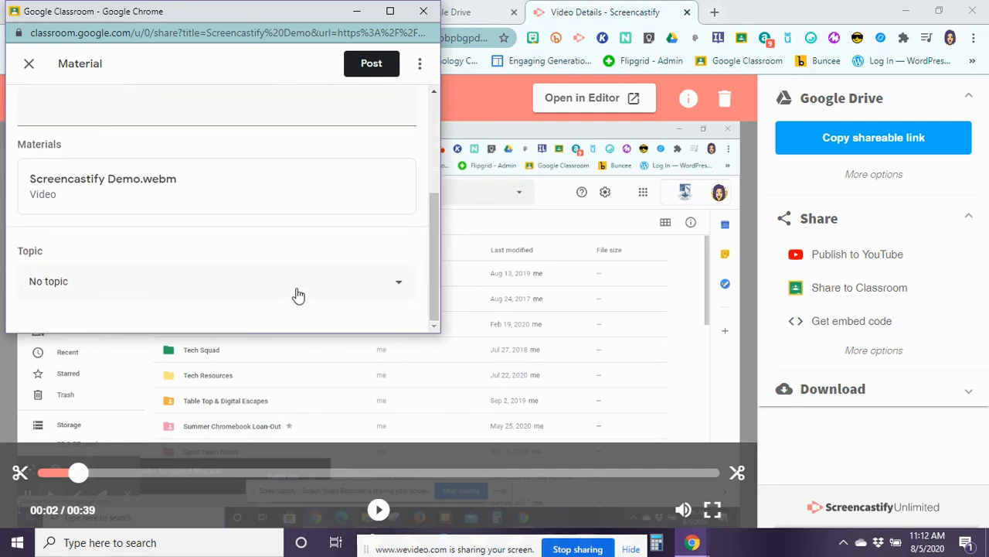
{"action": "mouse_move", "coordinate": [435, 265]}
{"action": "left_mouse_down"}
{"action": "mouse_move", "coordinate": [440, 185]}
{"action": "mouse_move", "coordinate": [438, 267]}
{"action": "left_mouse_up"}
{"action": "left_click", "coordinate": [389, 11]}
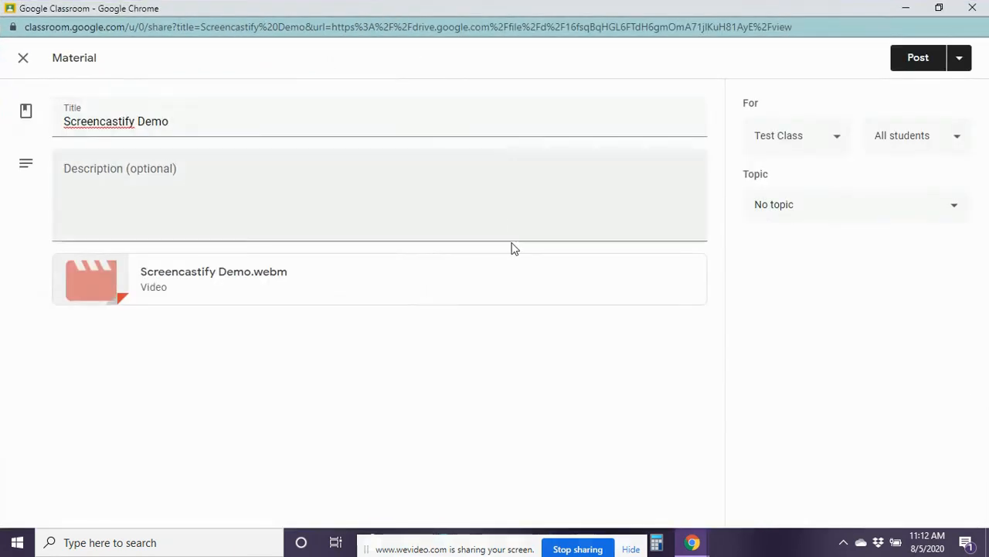
{"action": "left_click", "coordinate": [421, 290]}
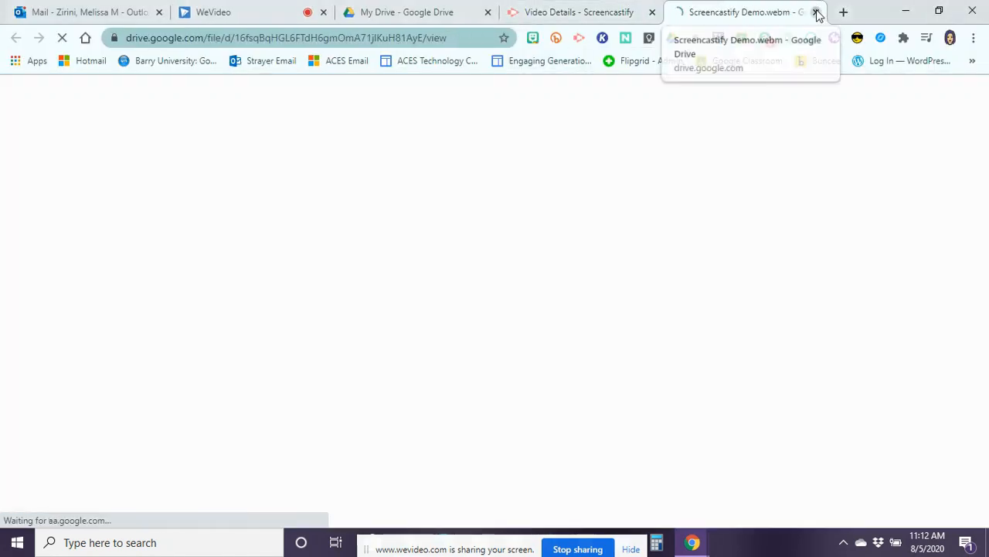
{"action": "left_click", "coordinate": [817, 12]}
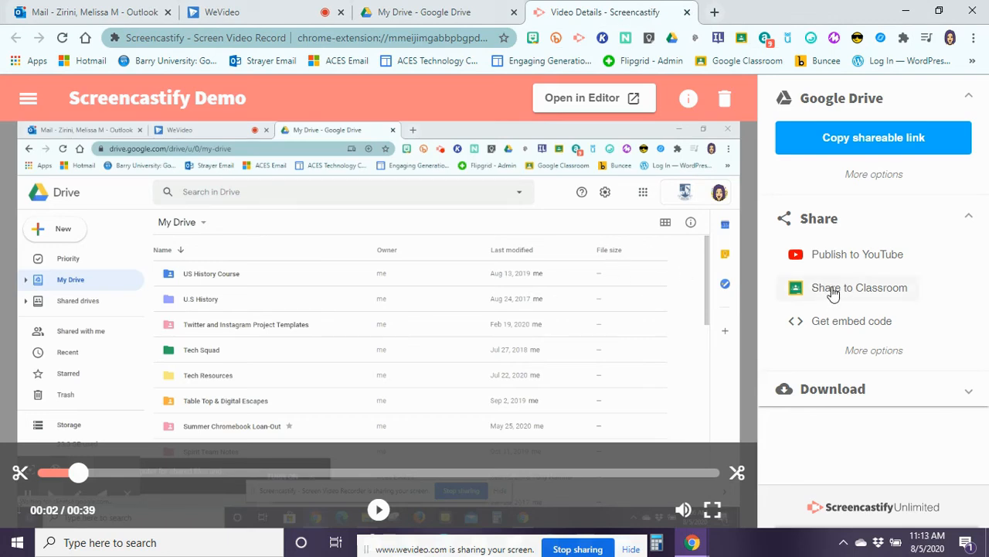
{"action": "left_click", "coordinate": [832, 291]}
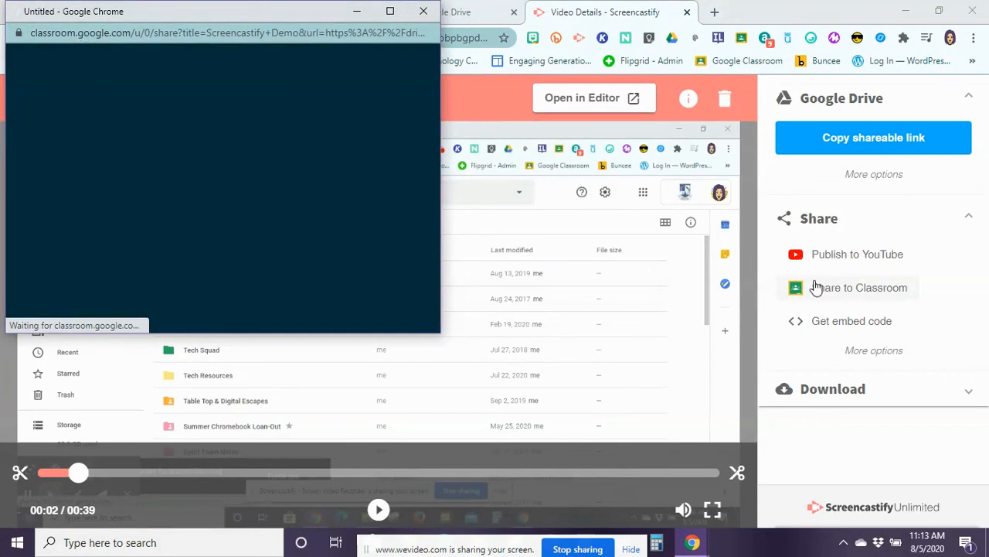
{"action": "left_click", "coordinate": [423, 11]}
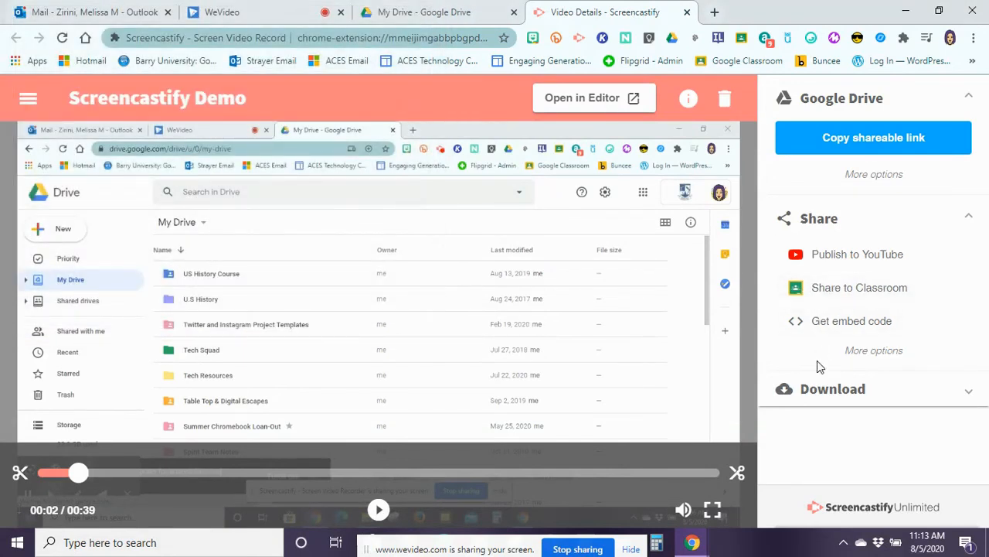
Show the recording's download and export formats, and reveal its additional sharing options
{"action": "left_click", "coordinate": [819, 390]}
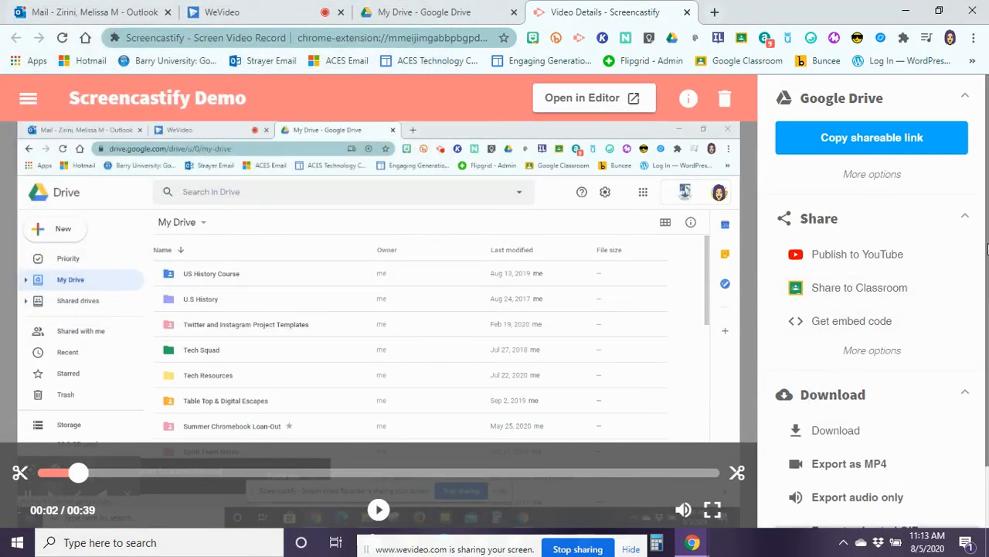
{"action": "scroll", "coordinate": [986, 242], "scroll_direction": "down", "scroll_amount": 1}
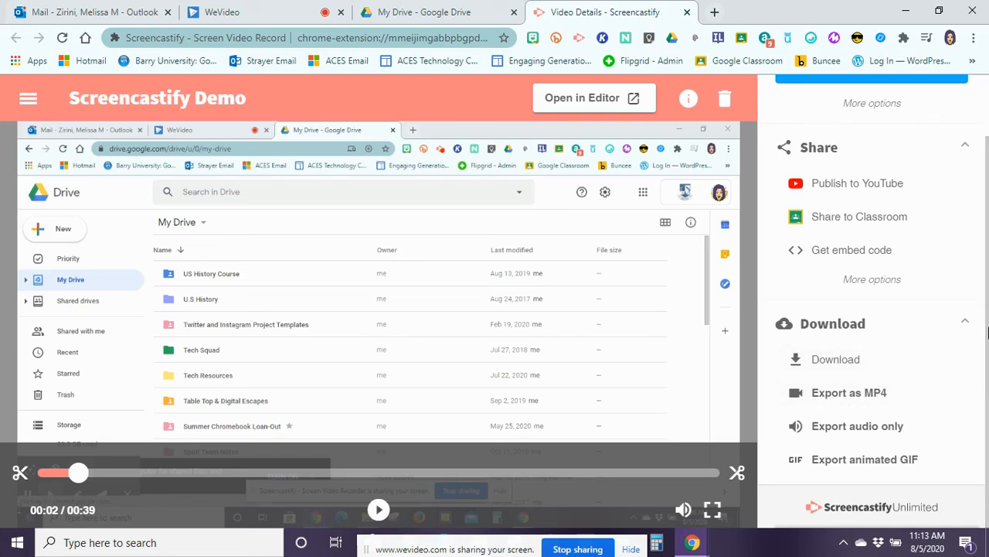
{"action": "scroll", "coordinate": [987, 332], "scroll_direction": "up", "scroll_amount": 1}
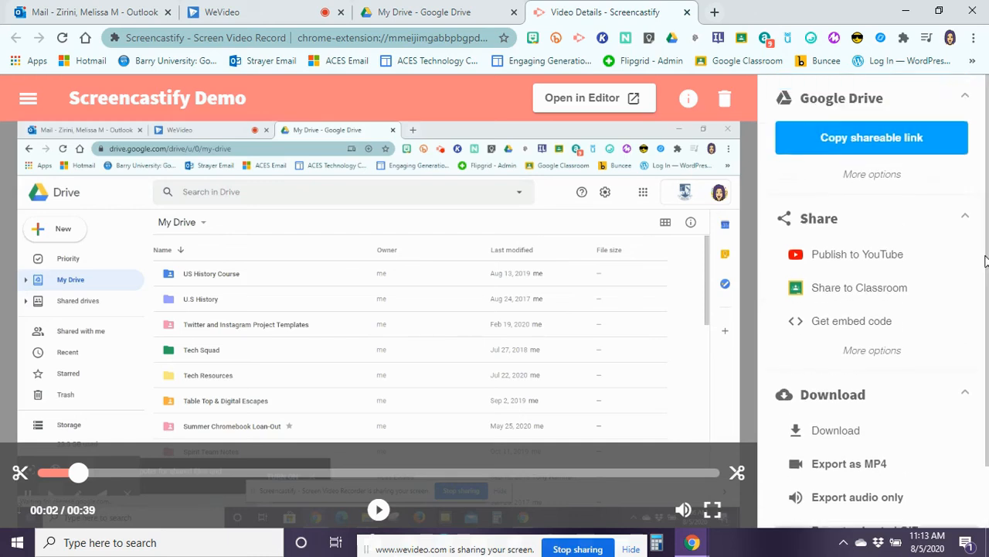
{"action": "left_click", "coordinate": [872, 348]}
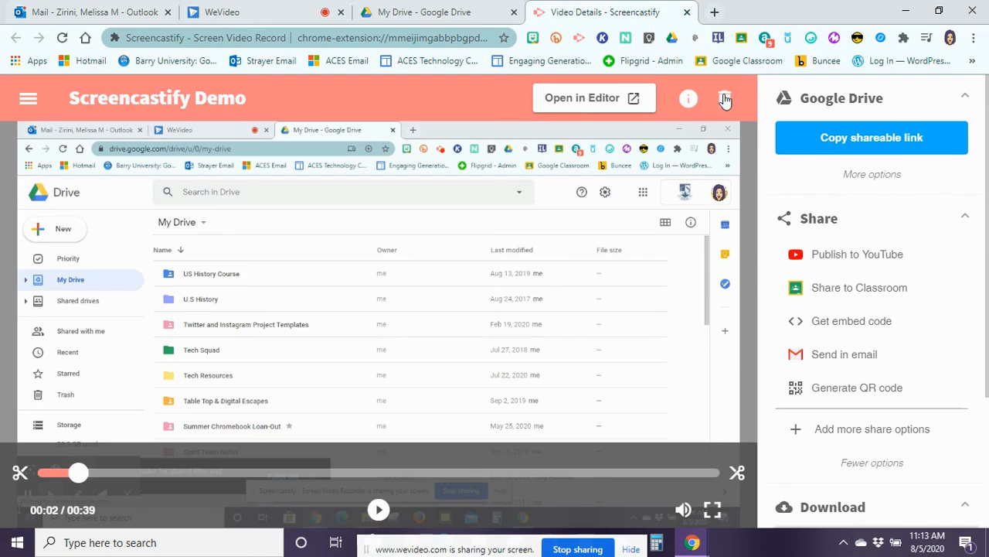
View the My Recordings library of saved screencasts and close it to return to Google Drive
{"action": "left_click", "coordinate": [27, 96]}
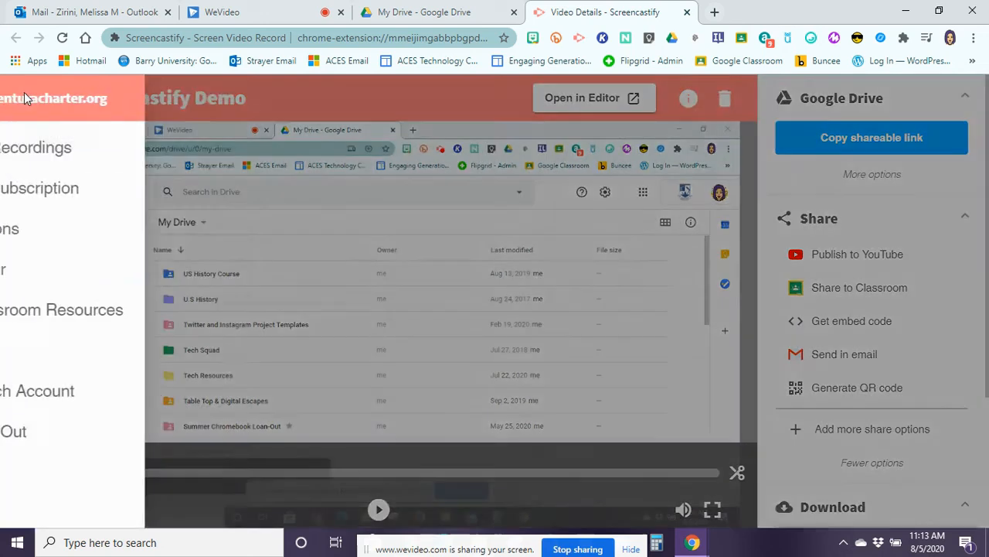
{"action": "left_click", "coordinate": [63, 147]}
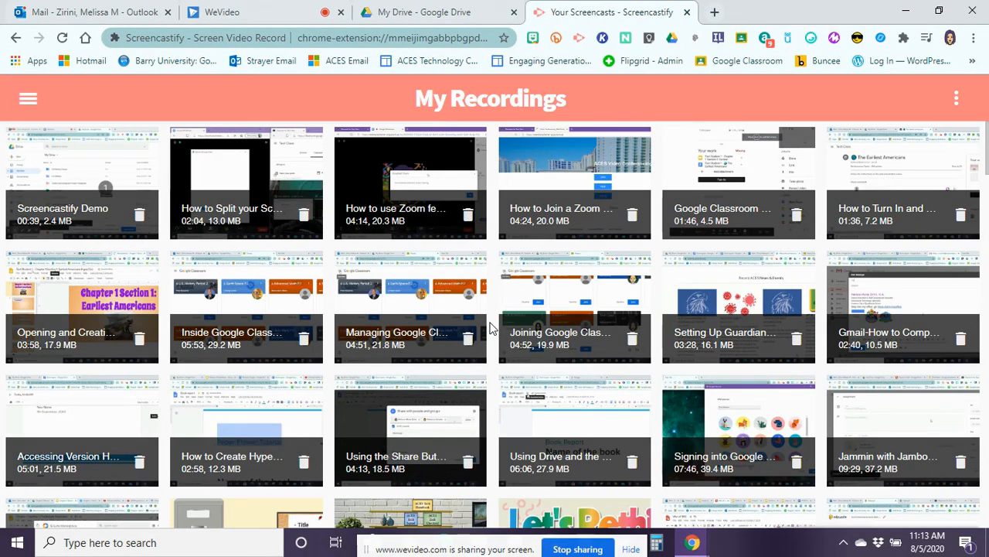
{"action": "left_click", "coordinate": [687, 13]}
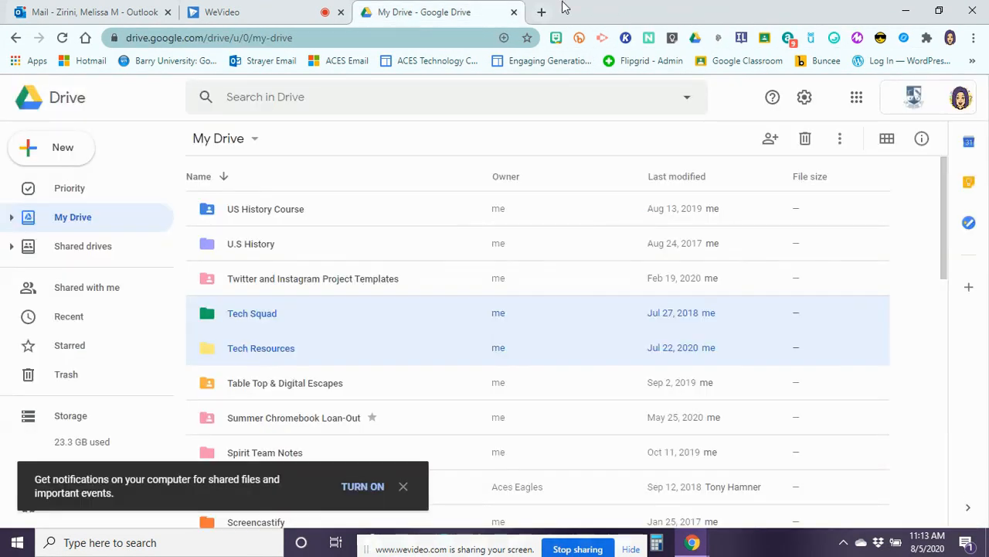